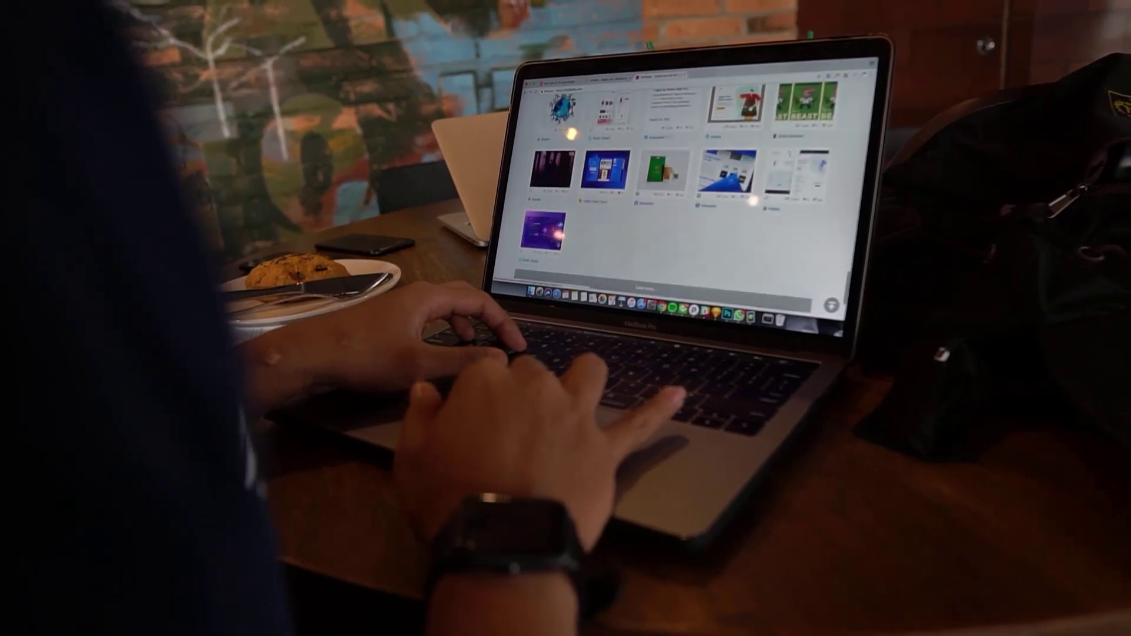
Step: Scroll down the local site's WordPress admin Dashboard
scroll(674, 178, down, 3)
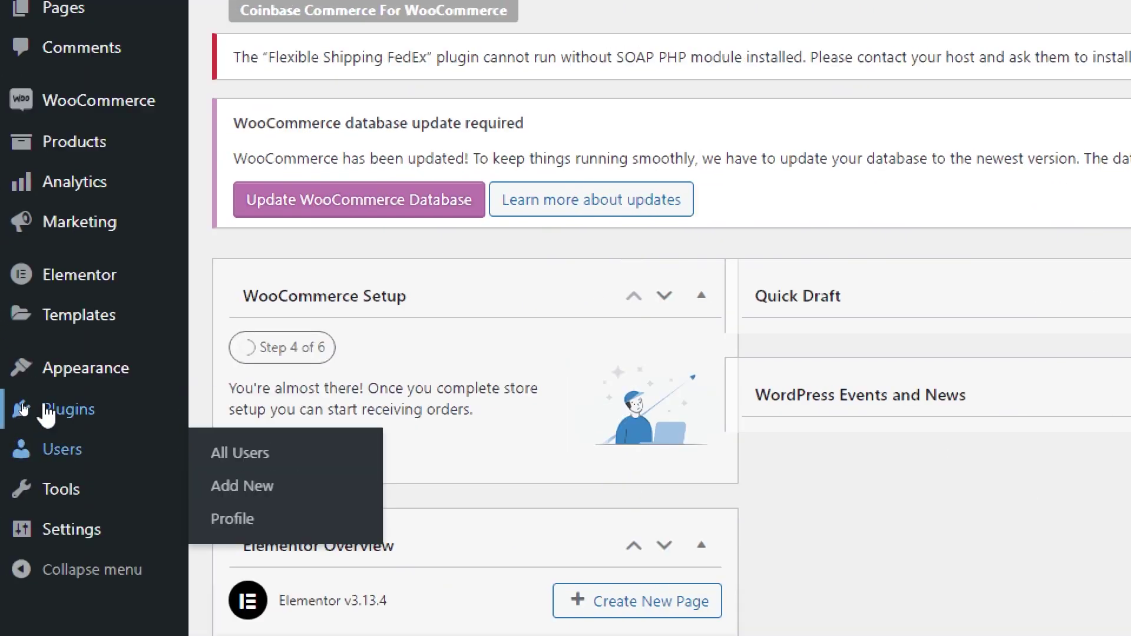
Step: Reach the Upload Plugin area under Plugins > Add New, and start a new browser tab
mouse_move(53, 407)
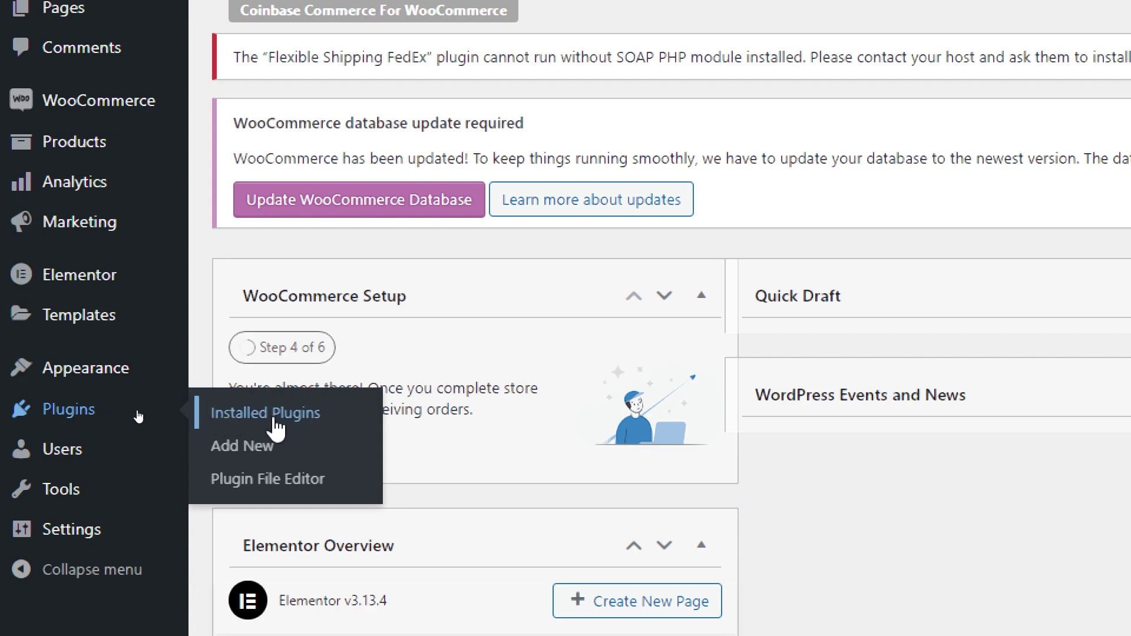
click(236, 454)
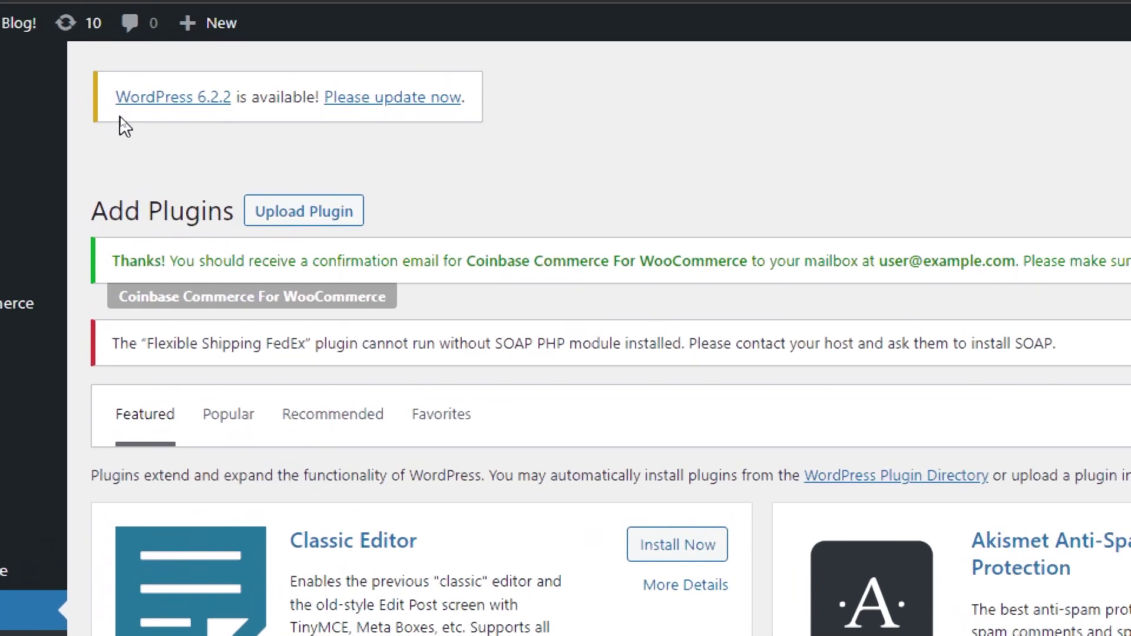
click(219, 168)
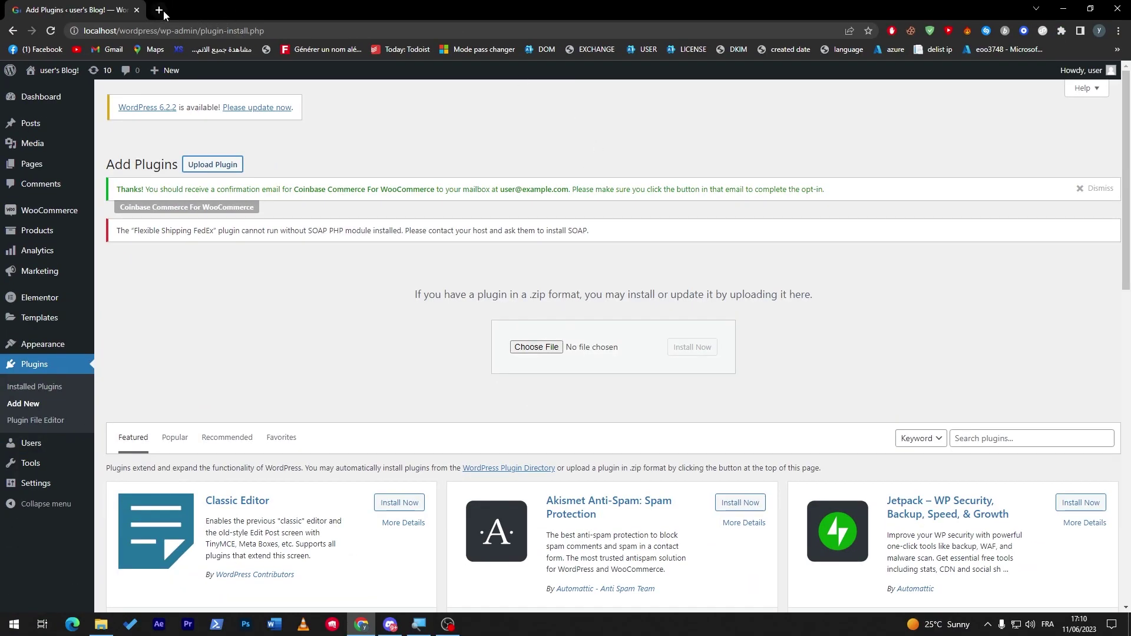
click(161, 11)
Step: Search the web for 'recaptcha for woocommerce plugin'
text(recaptcha f)
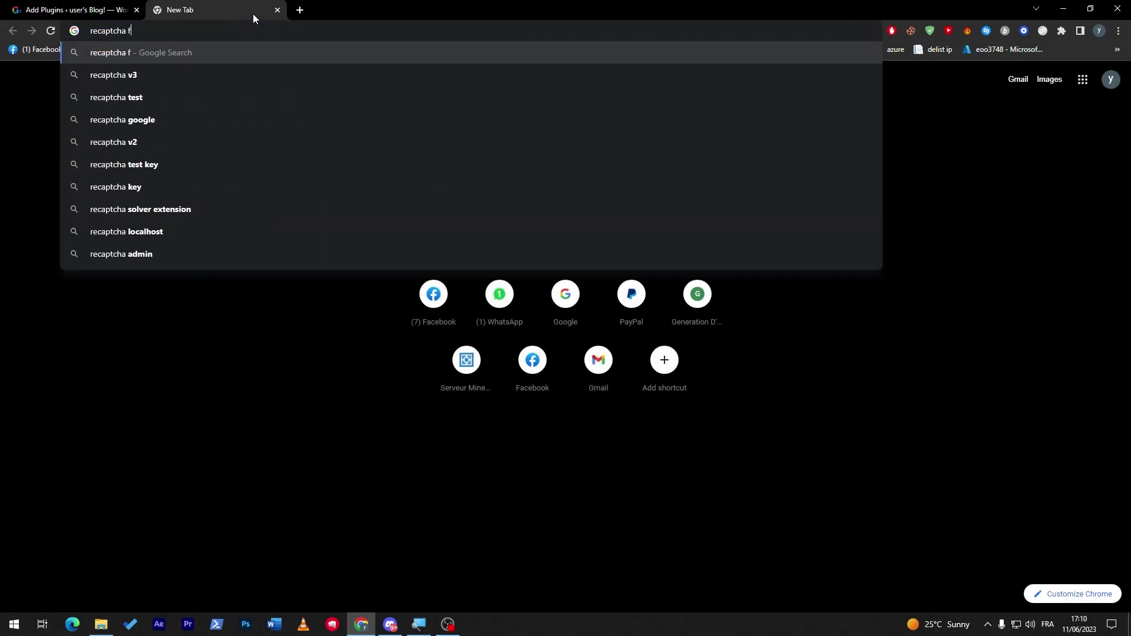
text(or woocomm)
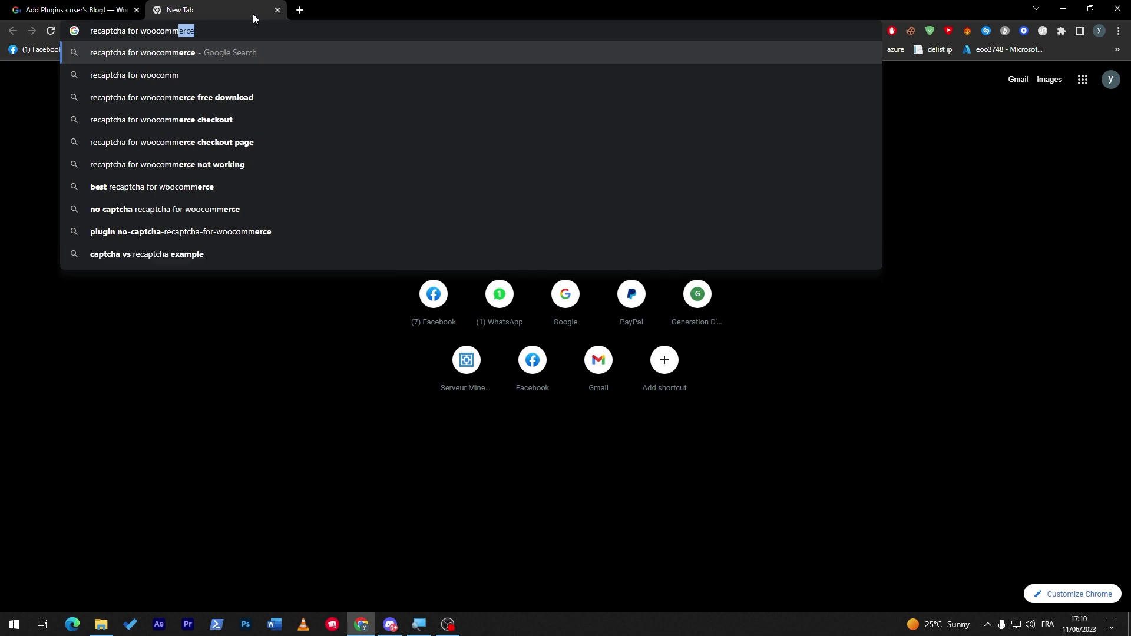
text(erce pluy)
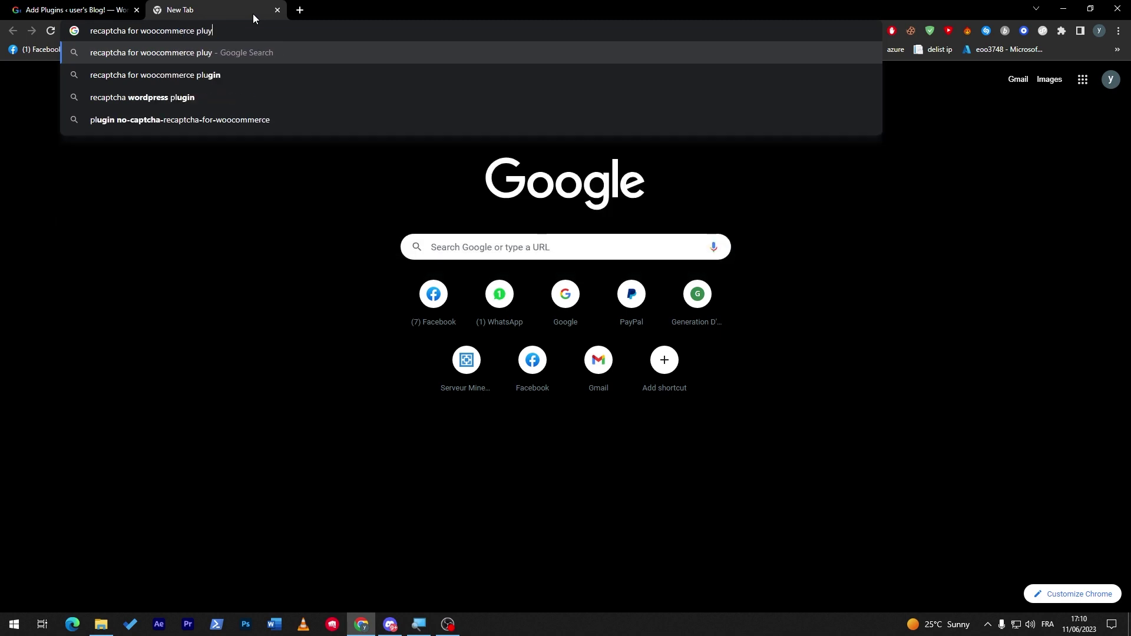
key(BackSpace)
text(gin)
key(Return)
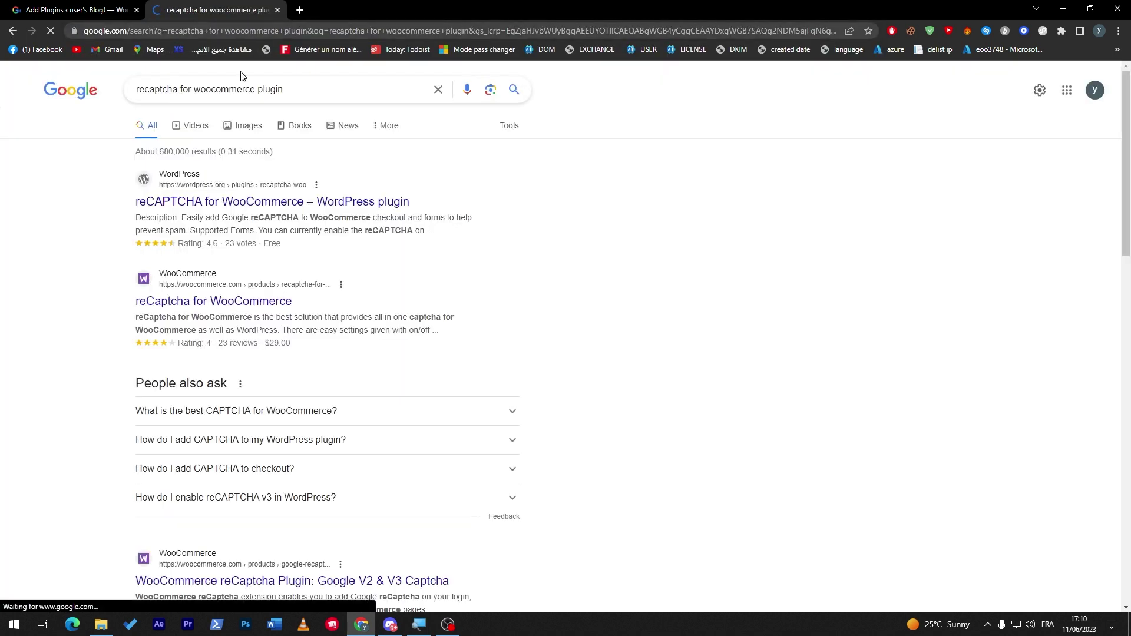
Step: Download recaptcha-woo.zip from the wordpress.org plugin page and return to the results
click(211, 195)
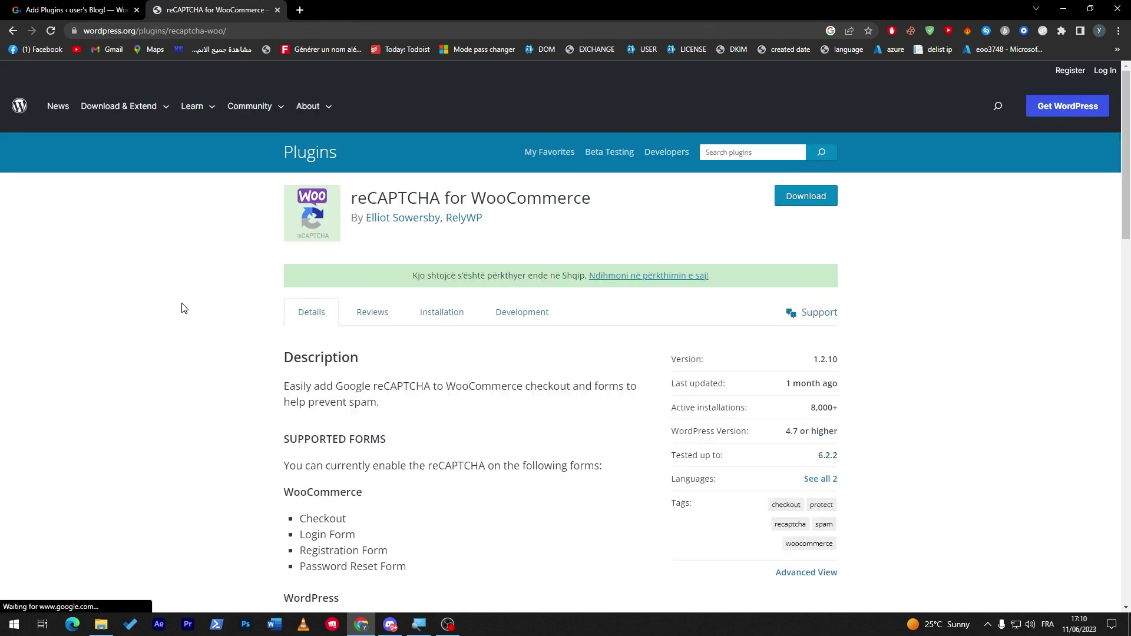
drag(351, 198, 580, 188)
click(626, 190)
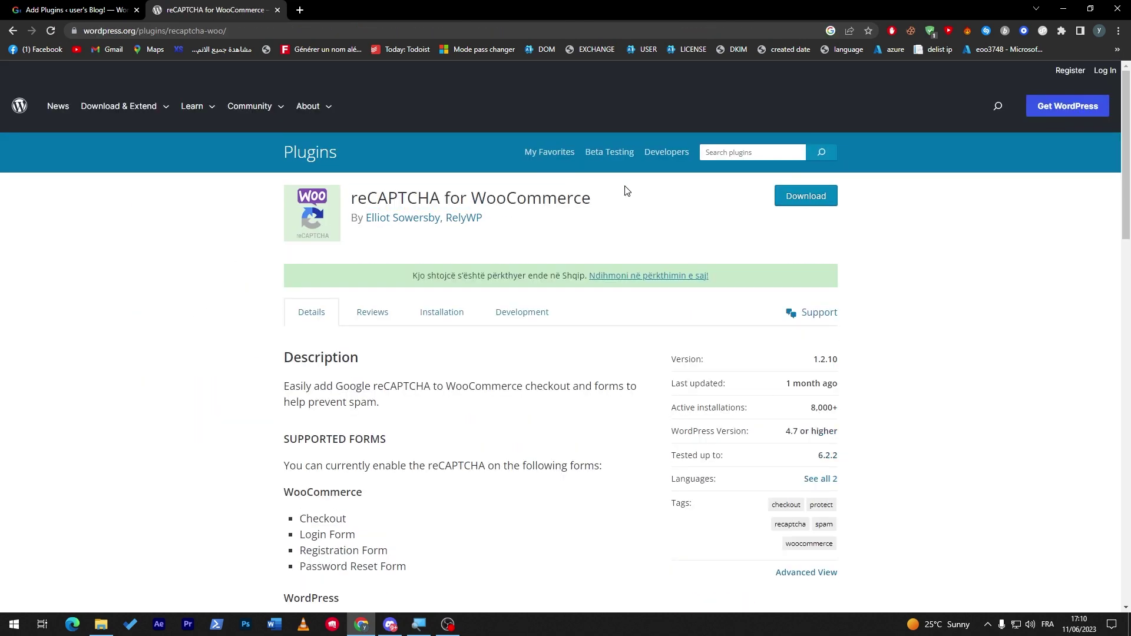
click(817, 201)
key(alt+Left)
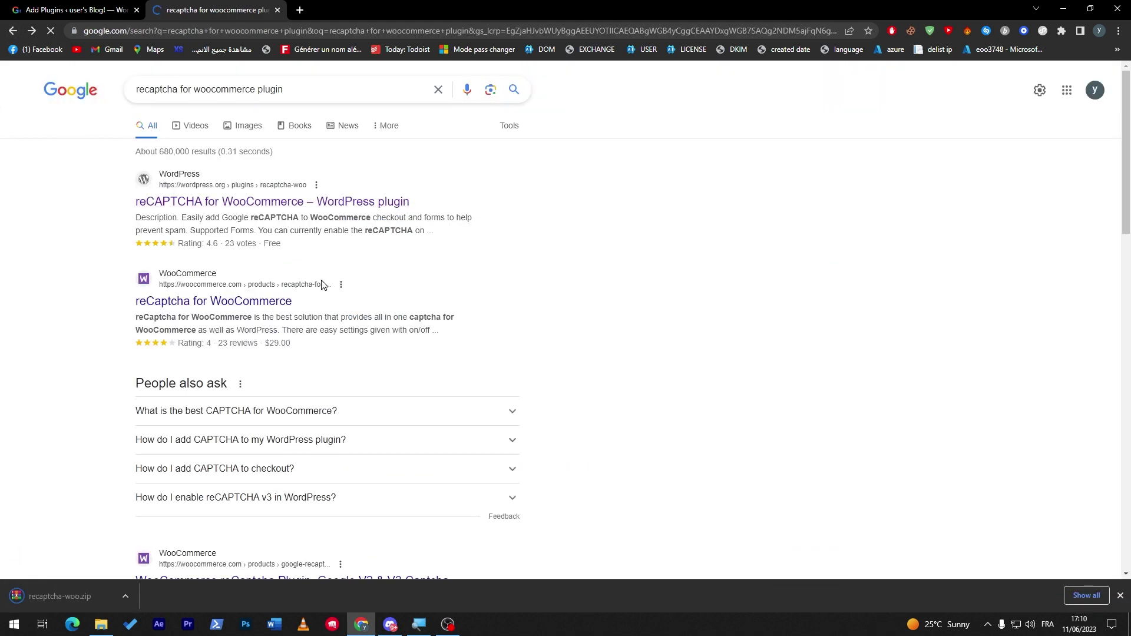
Step: Review the $2.42/month WooCommerce.com reCaptcha listing and its What's included section
click(243, 305)
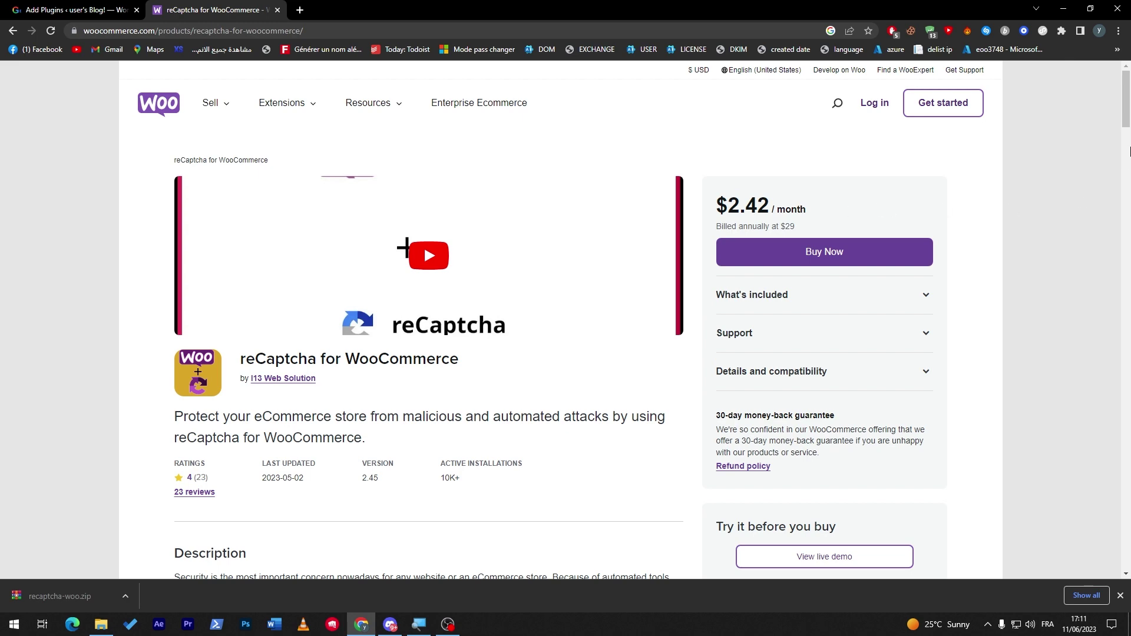
scroll(1129, 152, down, 8)
scroll(1129, 141, up, 4)
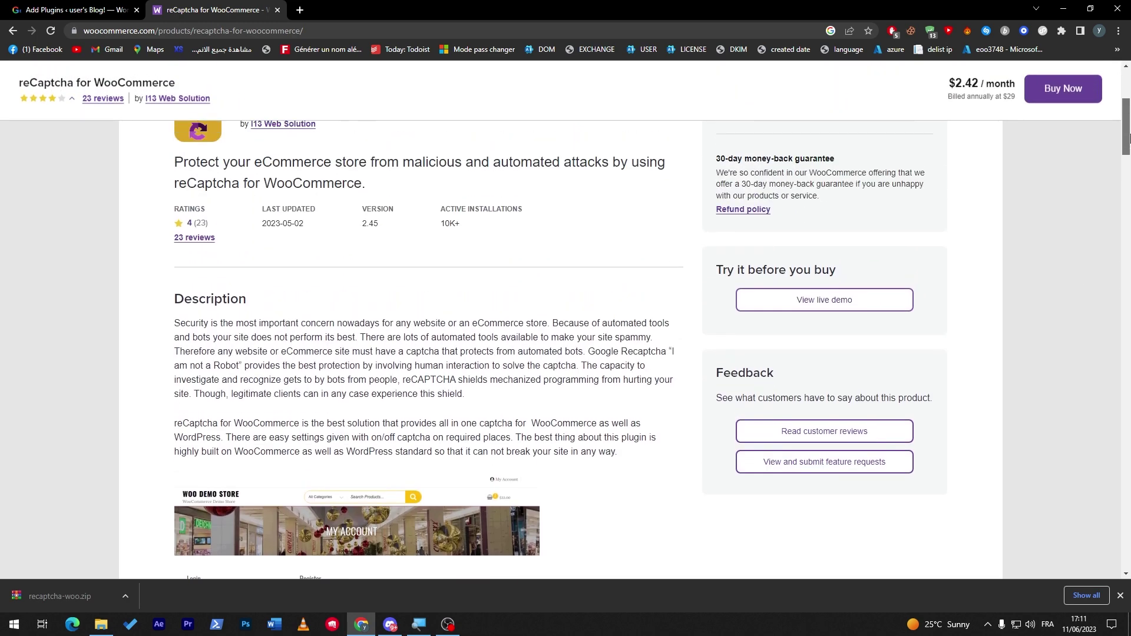
scroll(1129, 130, up, 3)
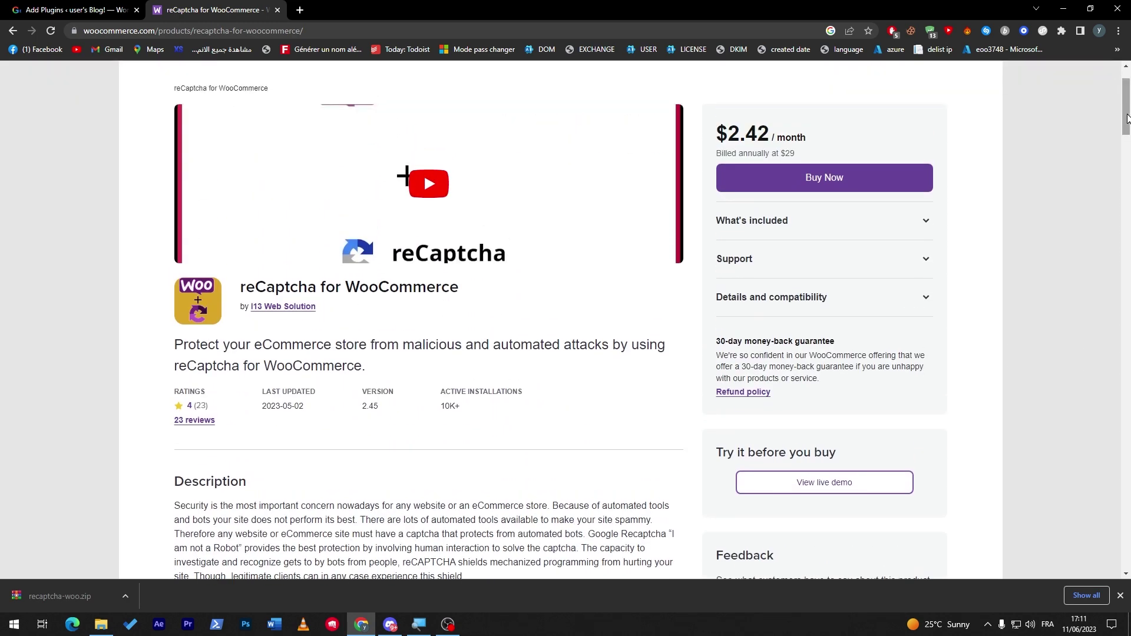
click(925, 221)
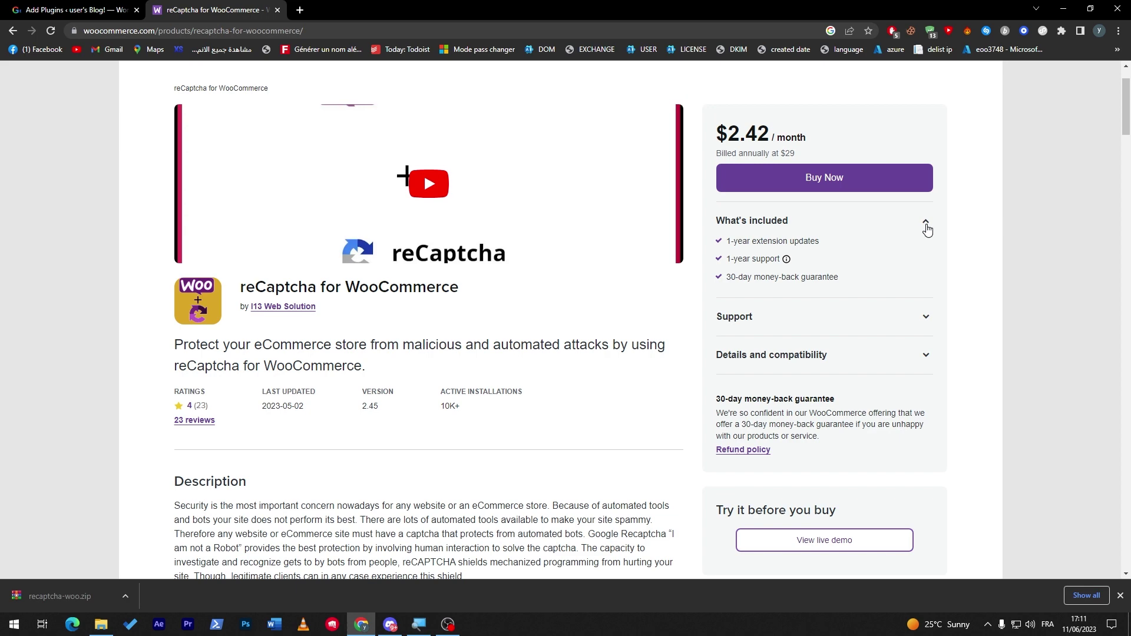
click(89, 10)
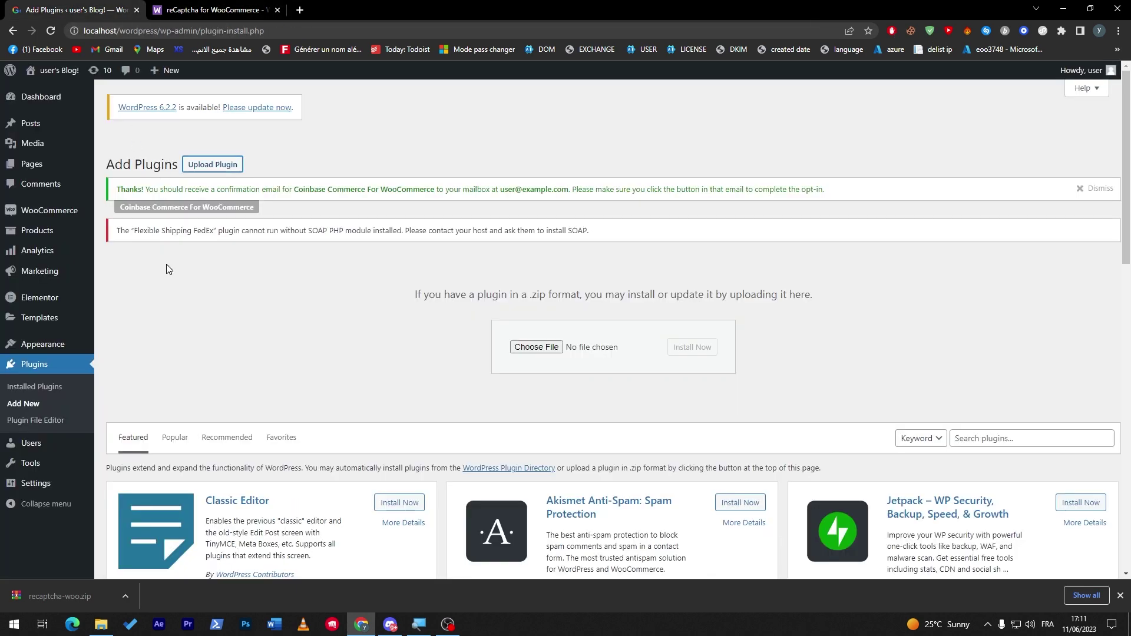
Step: Upload recaptcha-woo.zip, then install and activate the reCAPTCHA for WooCommerce plugin
click(537, 348)
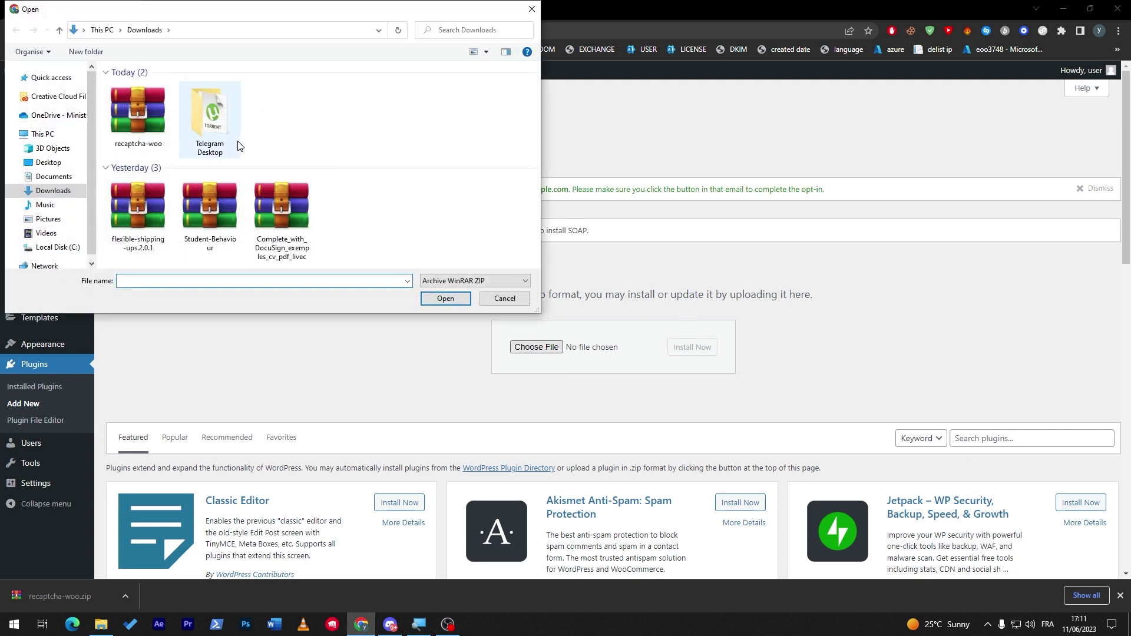
double_click(144, 133)
click(692, 347)
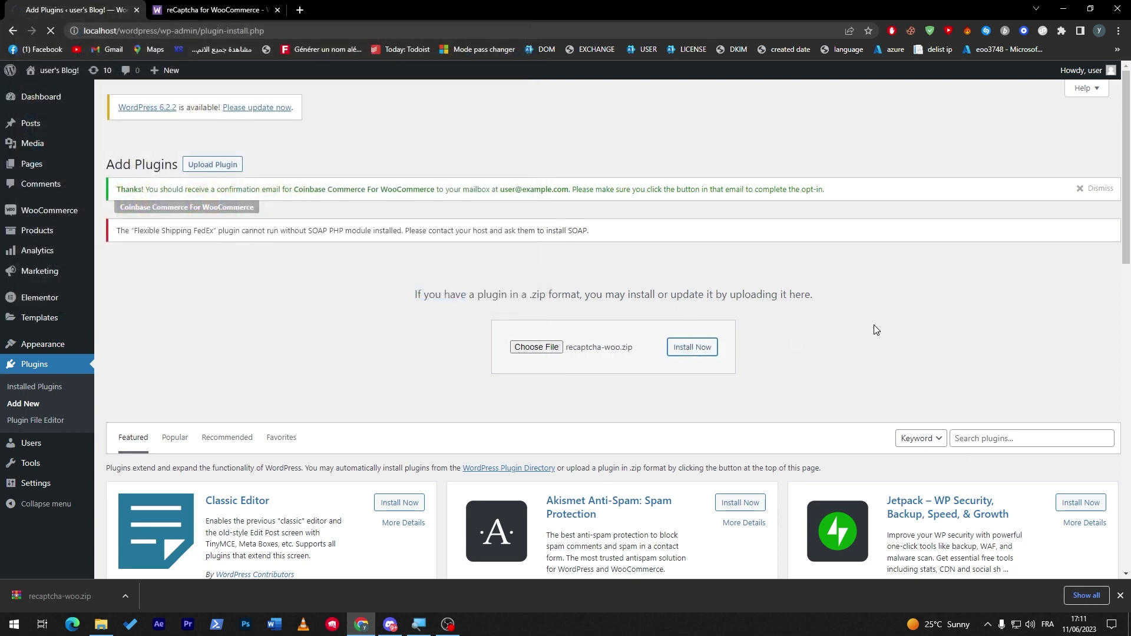
click(118, 318)
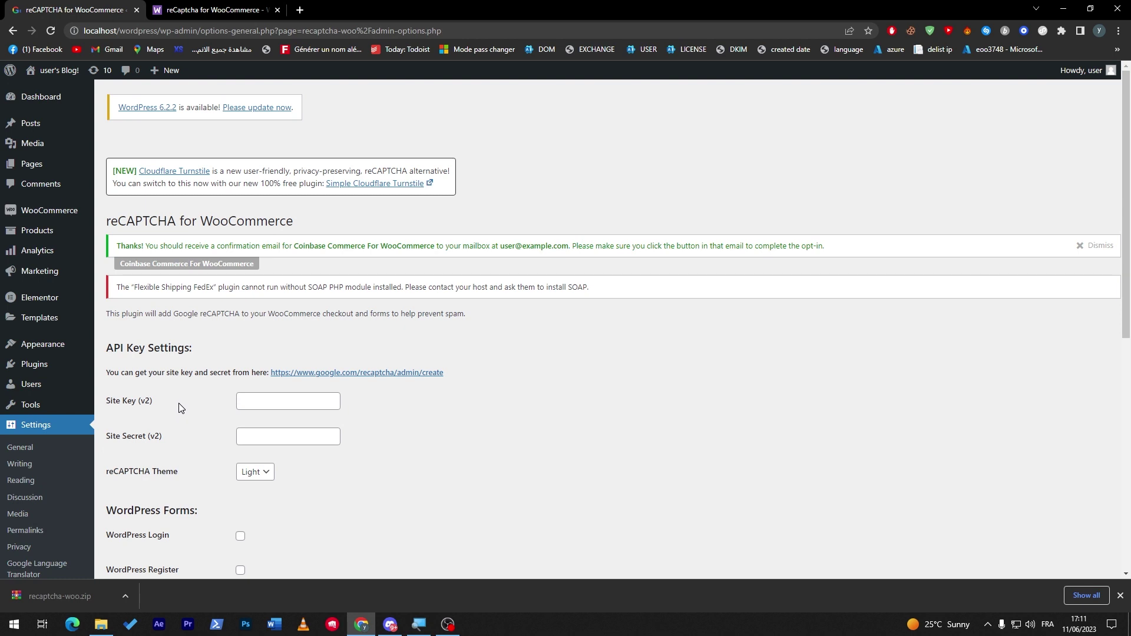
Step: Follow the google.com/recaptcha/admin/create link to Google's Register a new site form
drag(1125, 214, 1125, 280)
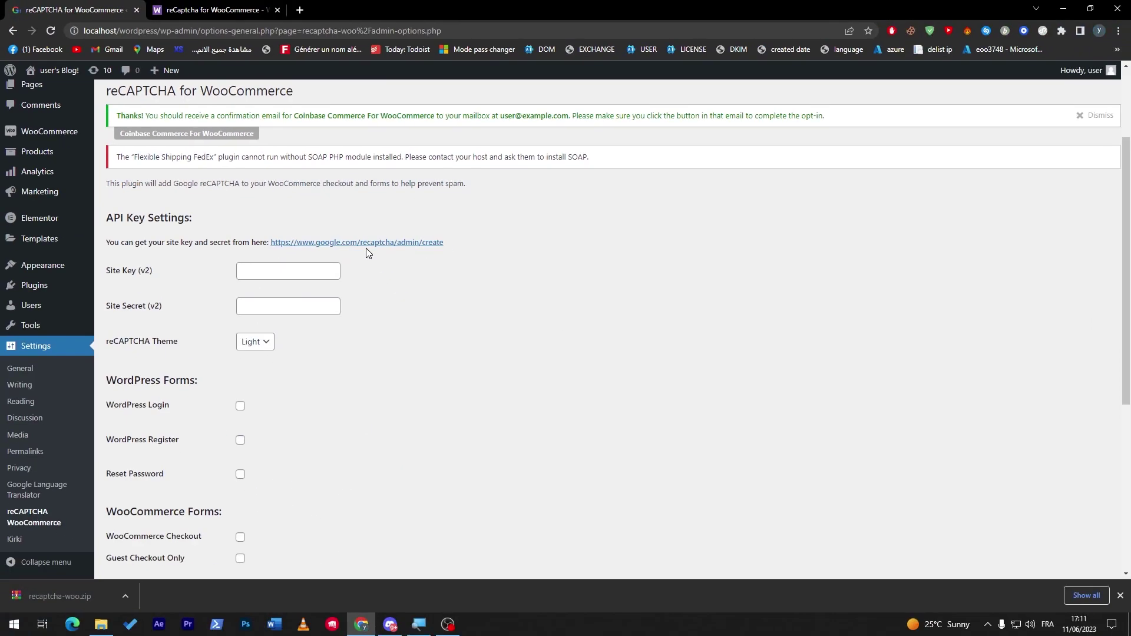
click(548, 240)
click(234, 6)
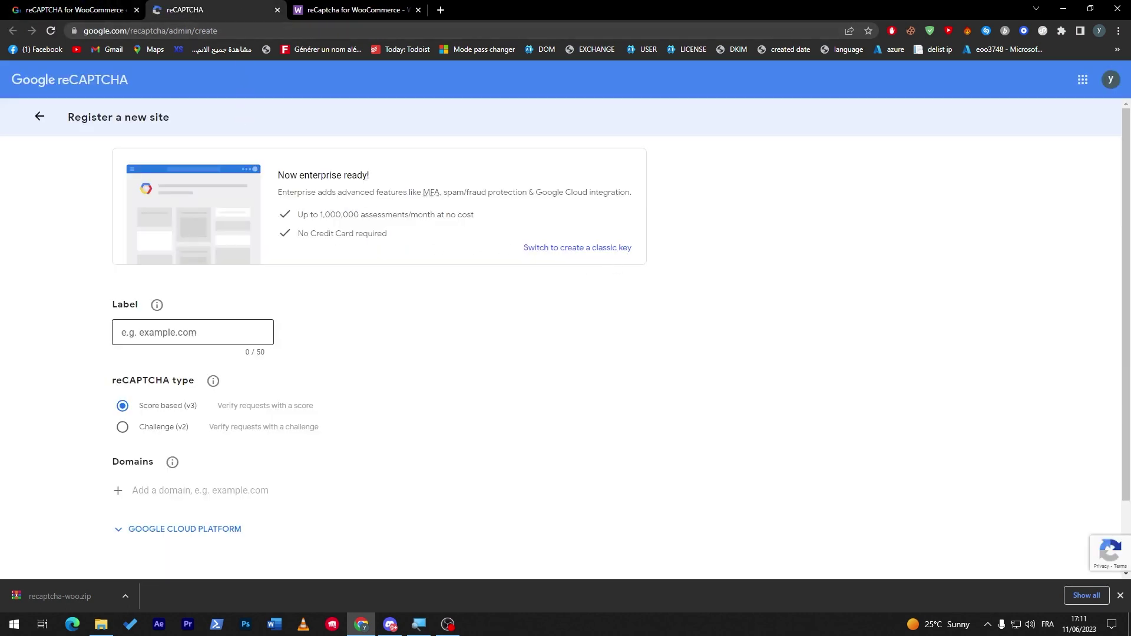
click(206, 328)
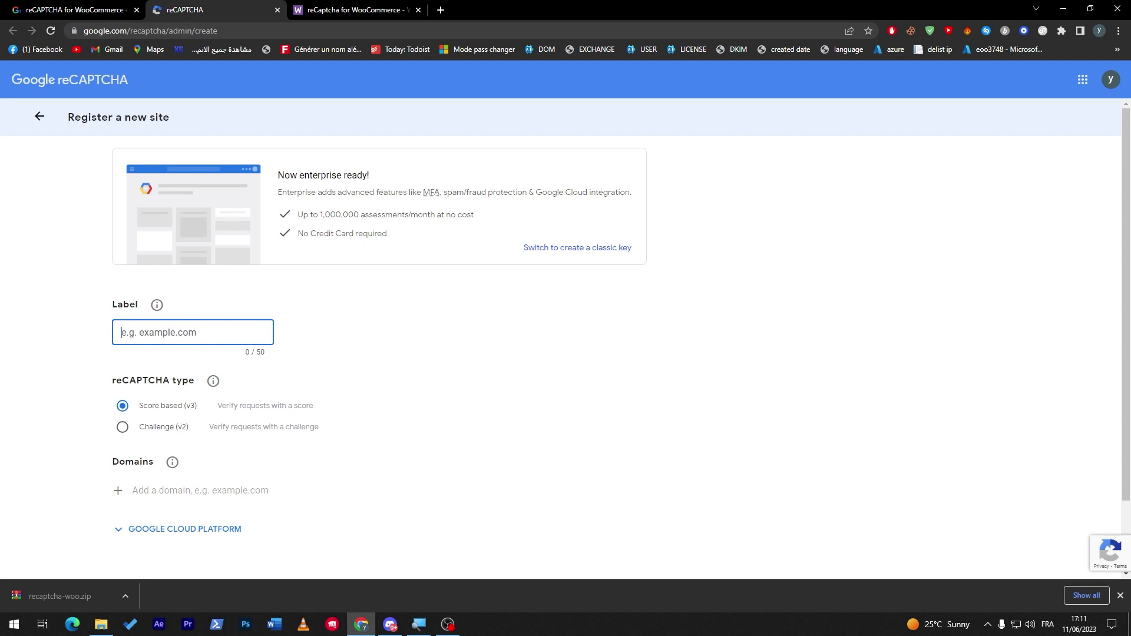
click(337, 333)
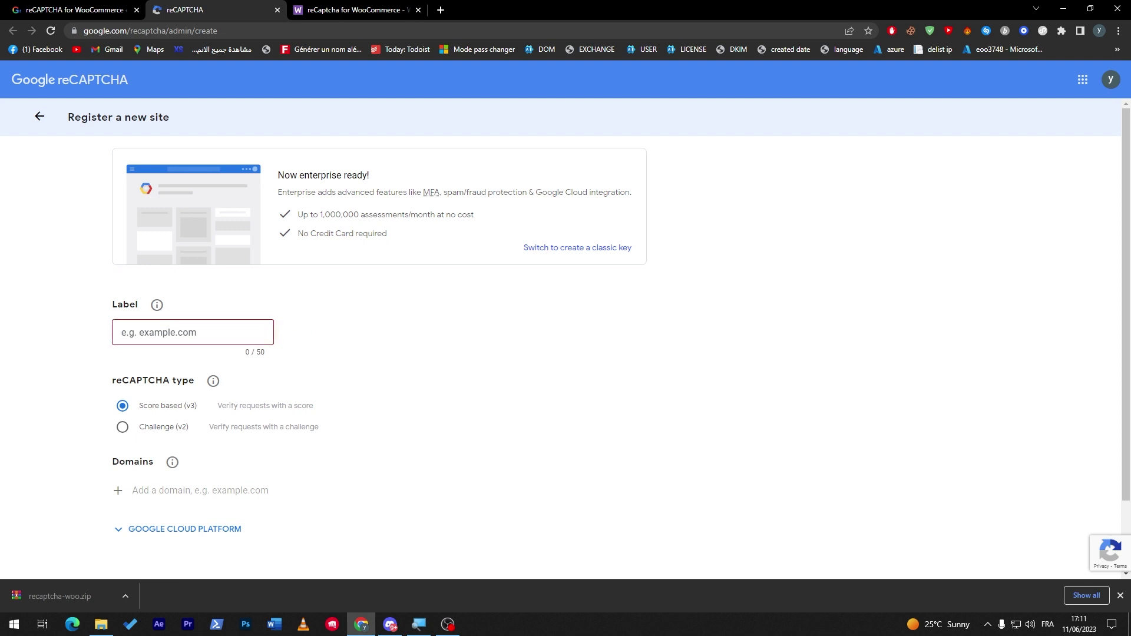
click(193, 332)
click(430, 377)
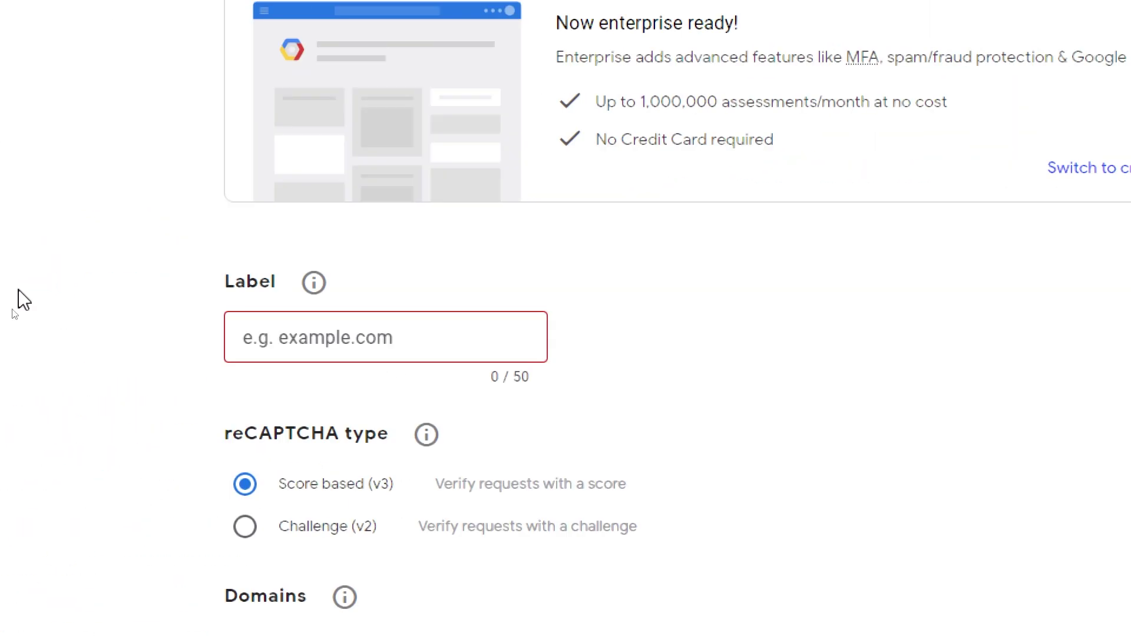
click(193, 334)
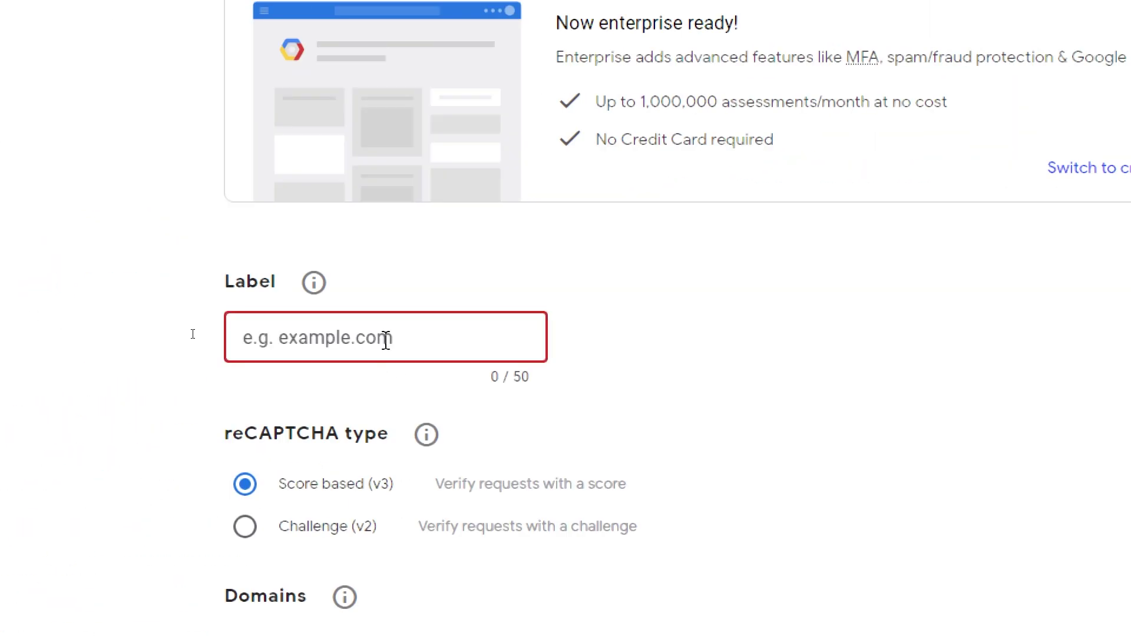
text(www/.)
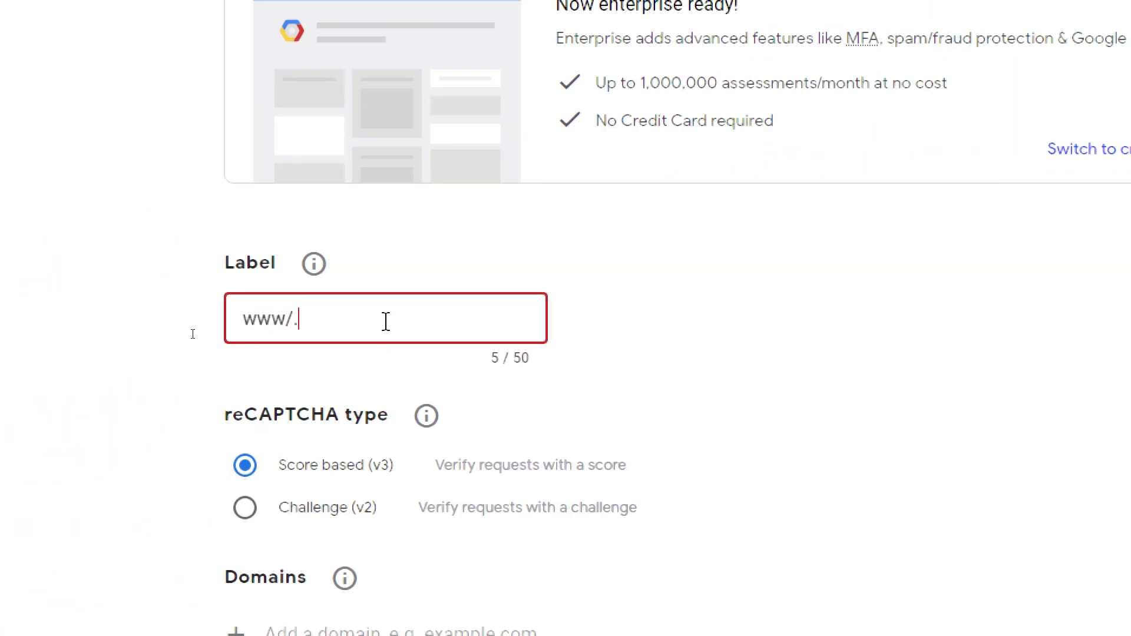
key(BackSpace)
key(BackSpace)
text(.hespress.Com)
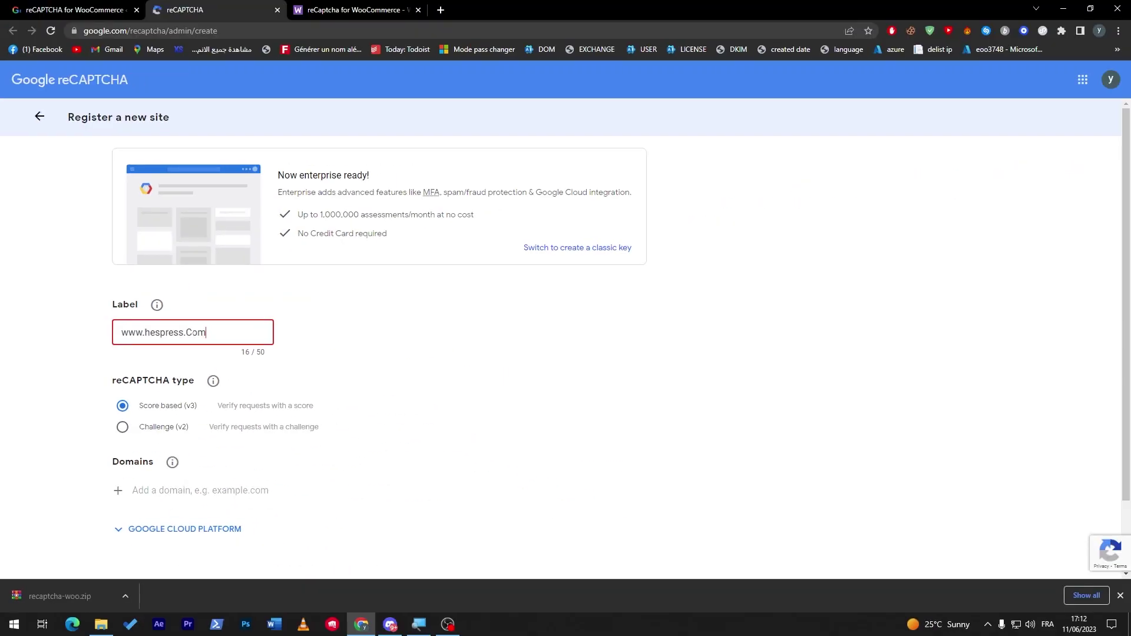
Step: Choose the Challenge (v2) 'I'm not a robot' Checkbox key type
click(426, 430)
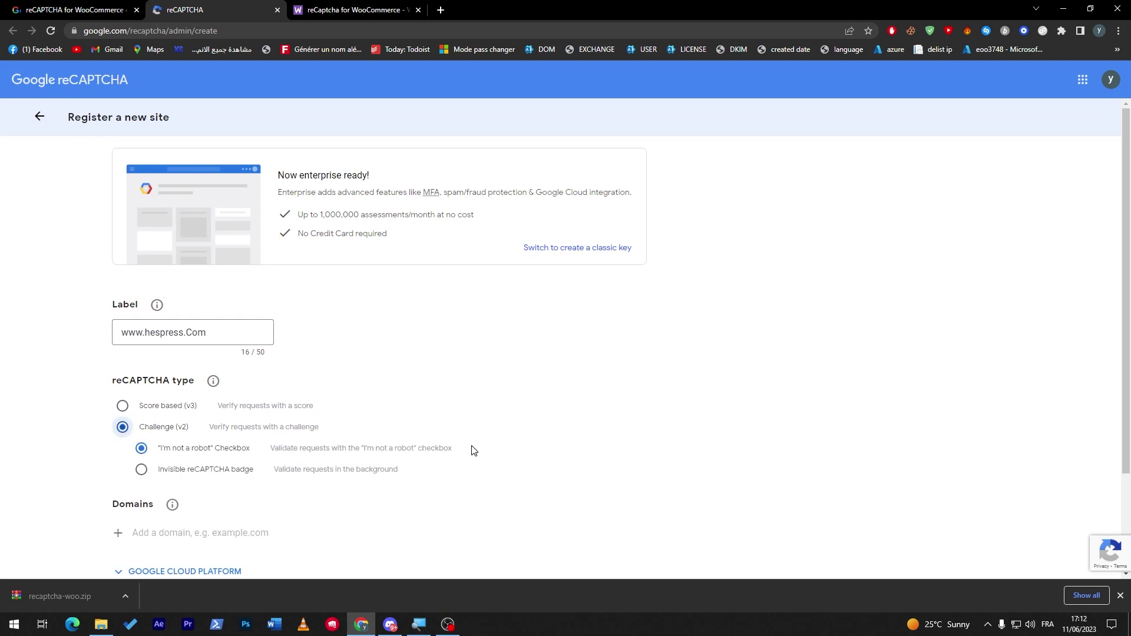
scroll(1129, 329, down, 2)
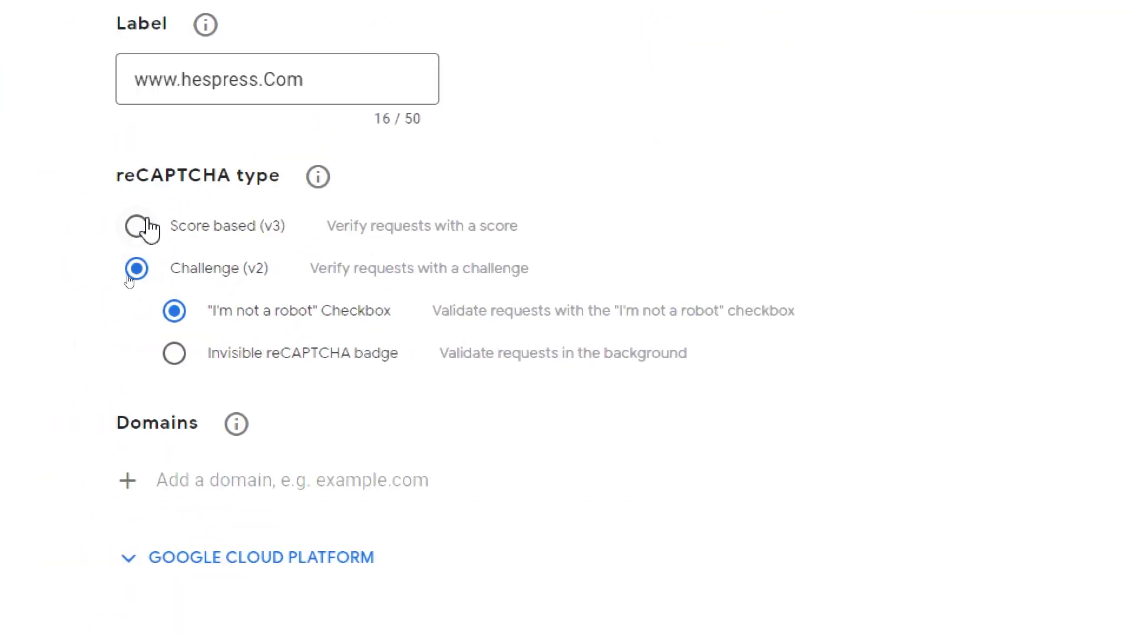
click(137, 227)
click(137, 269)
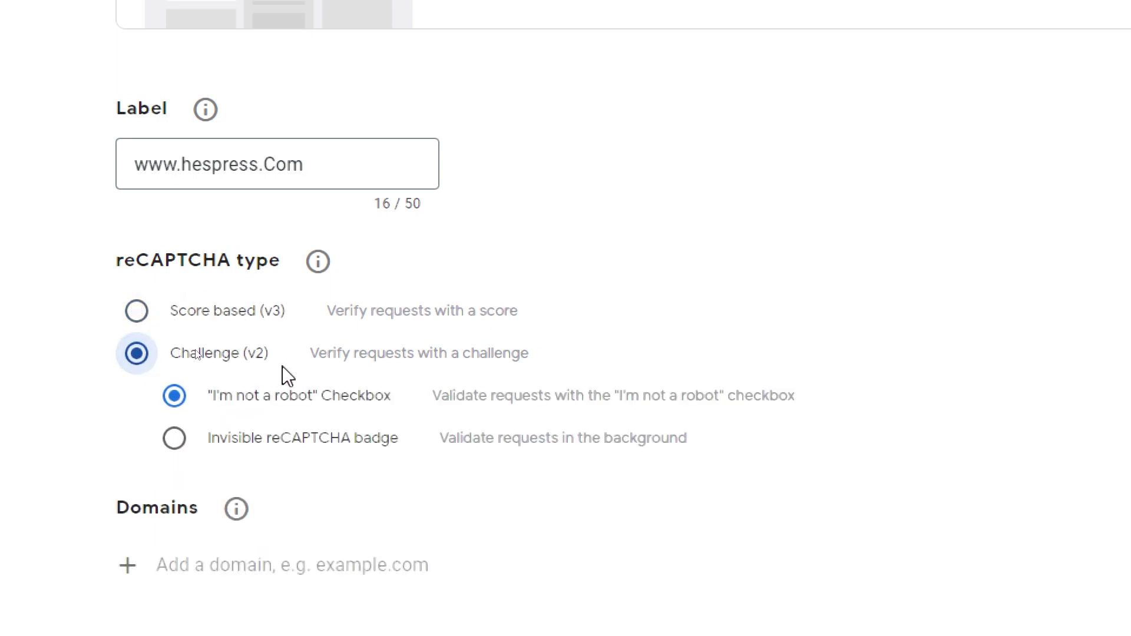
drag(324, 312, 576, 323)
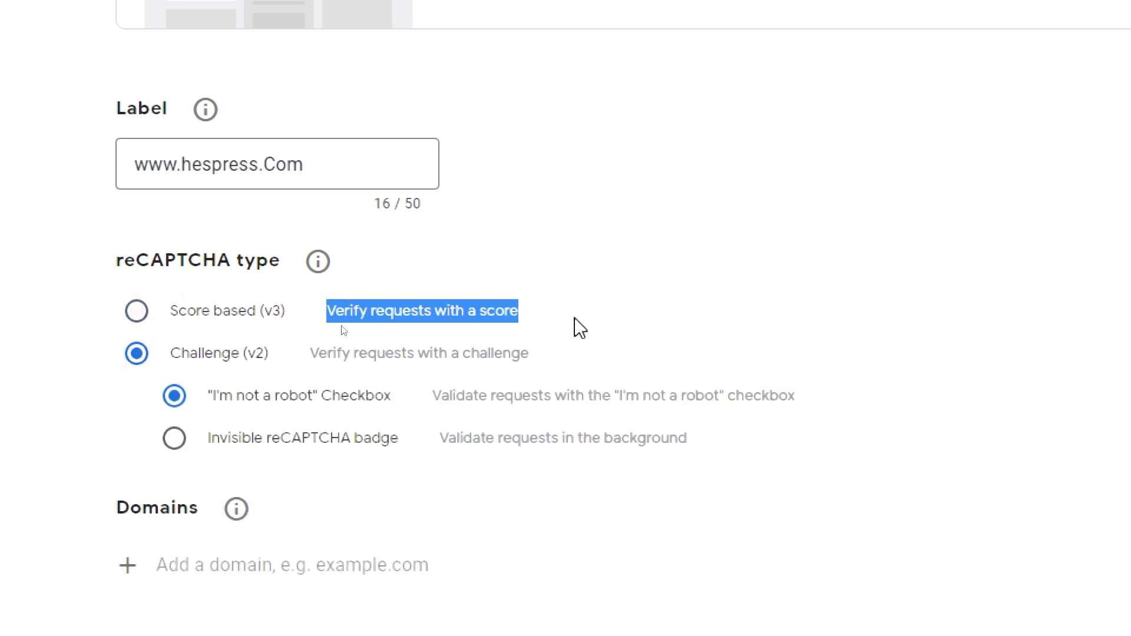
click(513, 313)
click(345, 360)
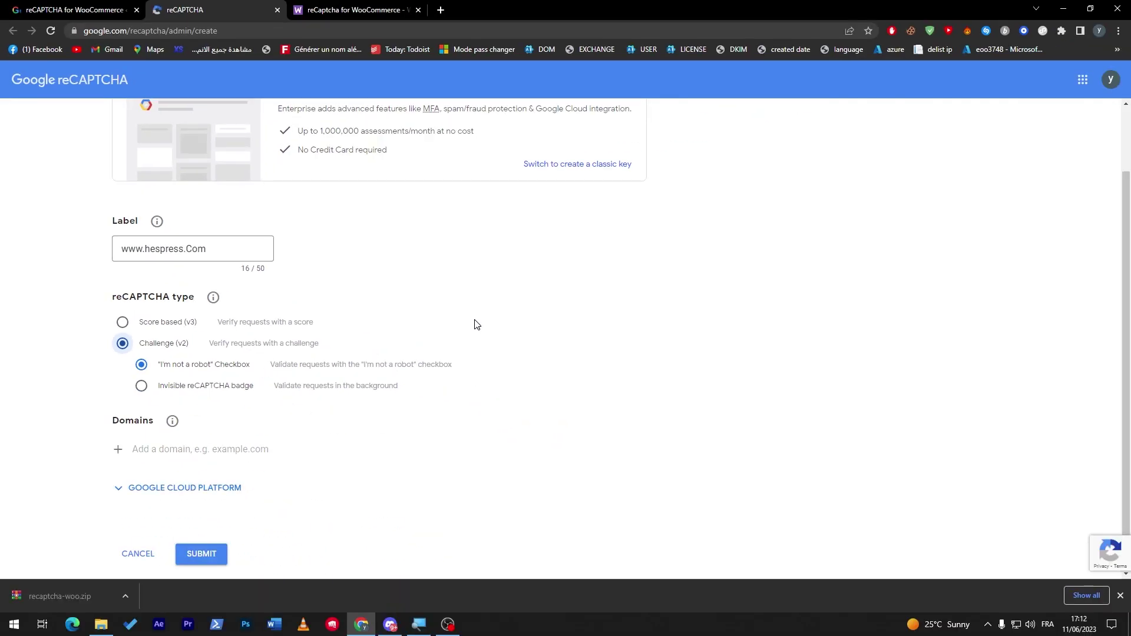
scroll(766, 407, down, 1)
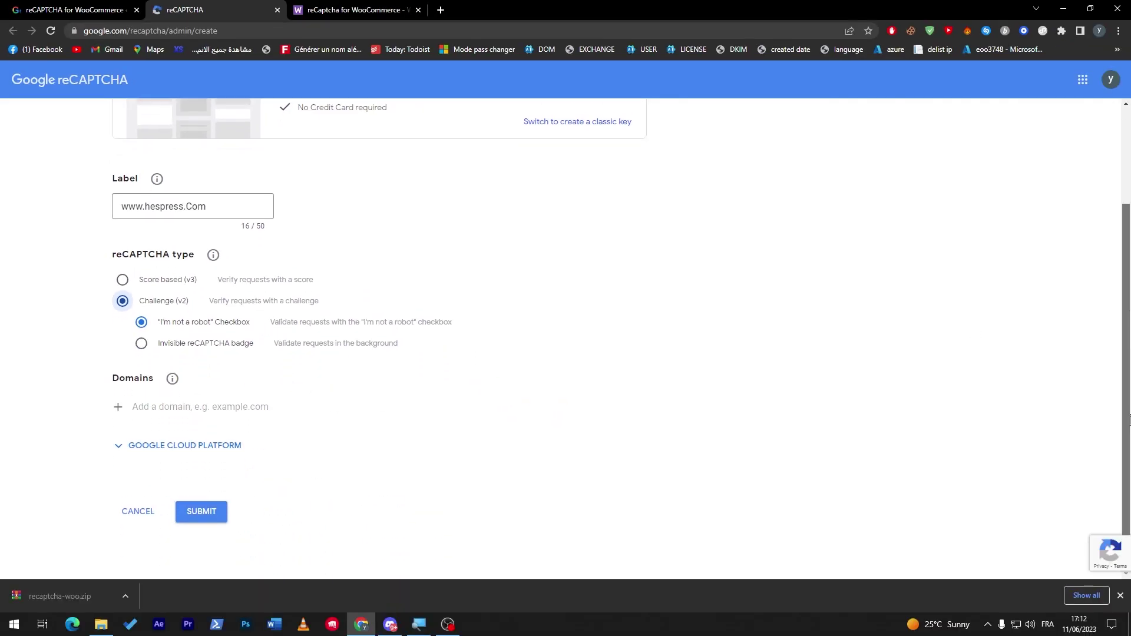
click(199, 512)
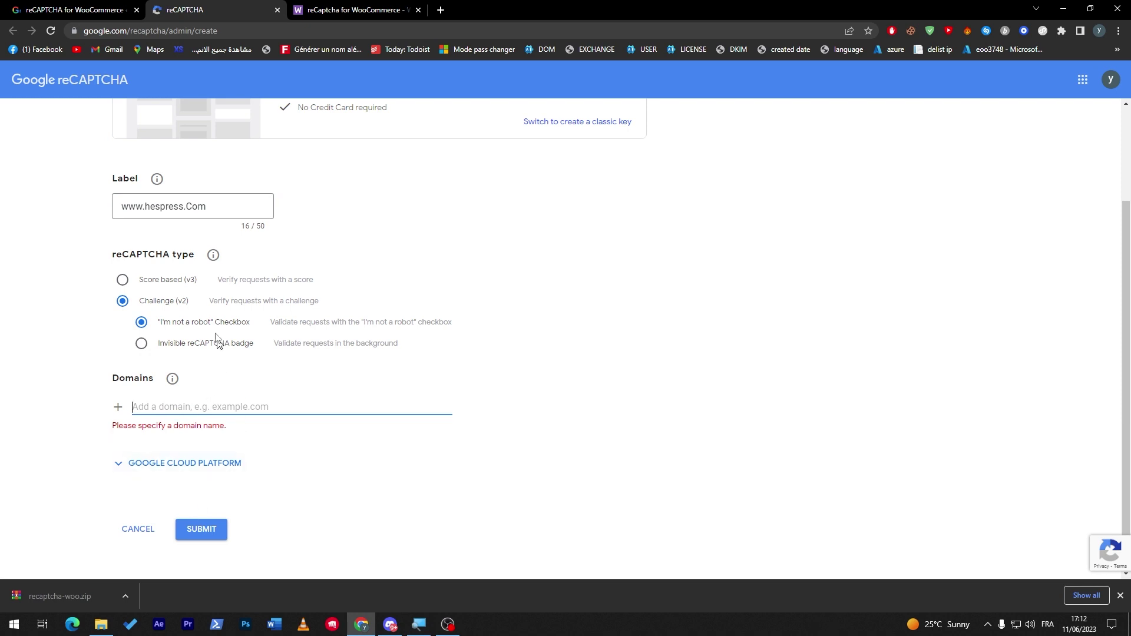
drag(214, 207, 58, 217)
key(ctrl+c)
click(210, 413)
key(ctrl+v)
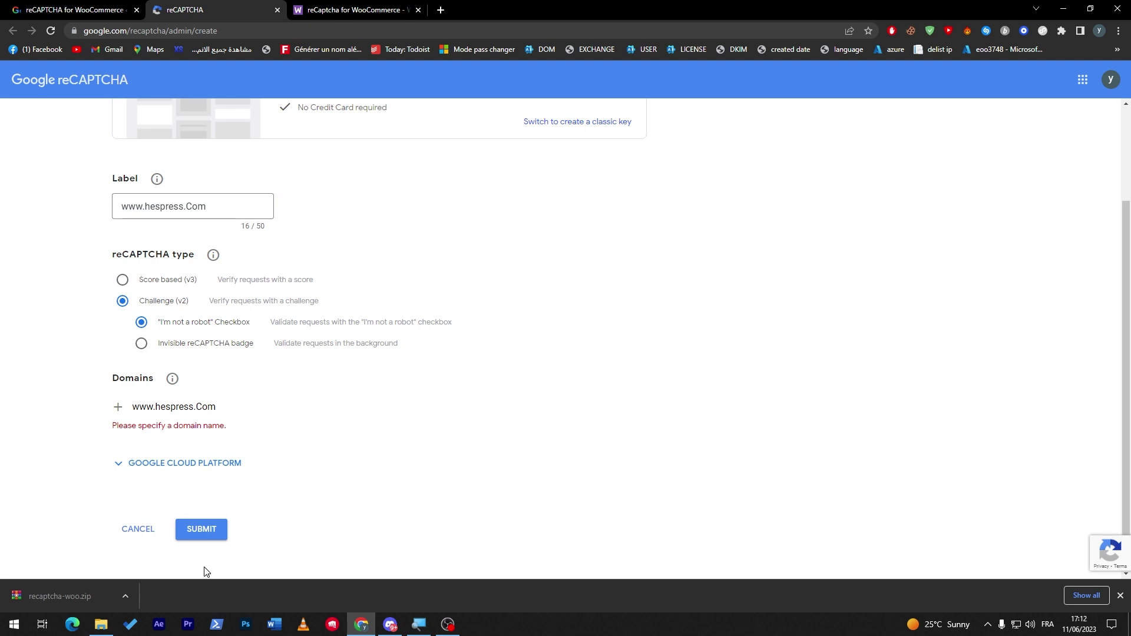
click(198, 531)
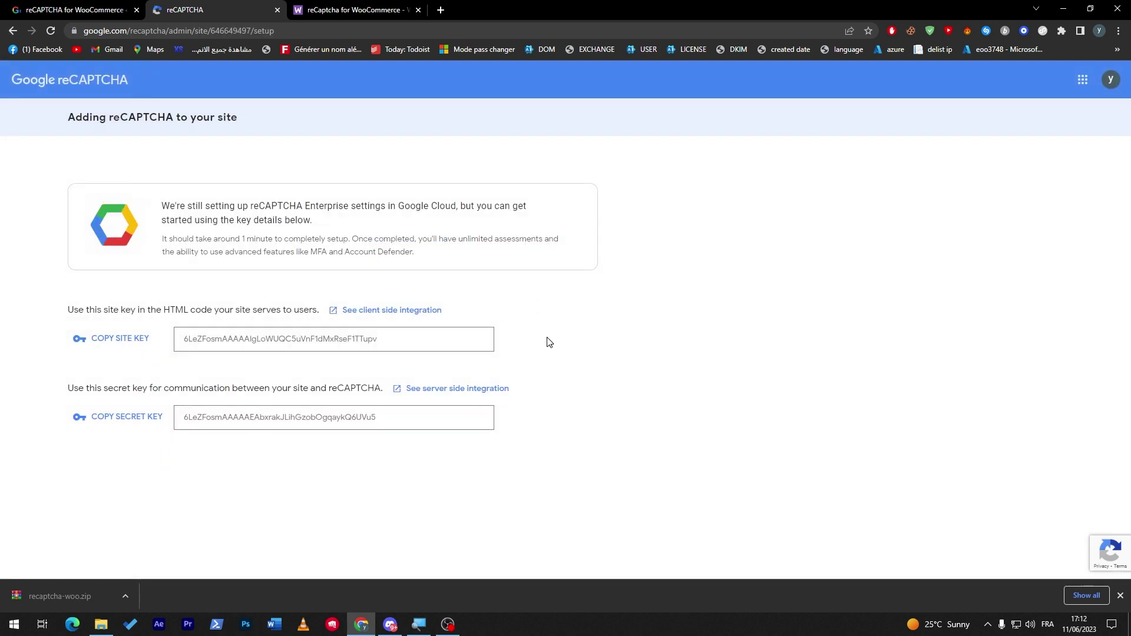
drag(169, 206, 272, 207)
click(330, 228)
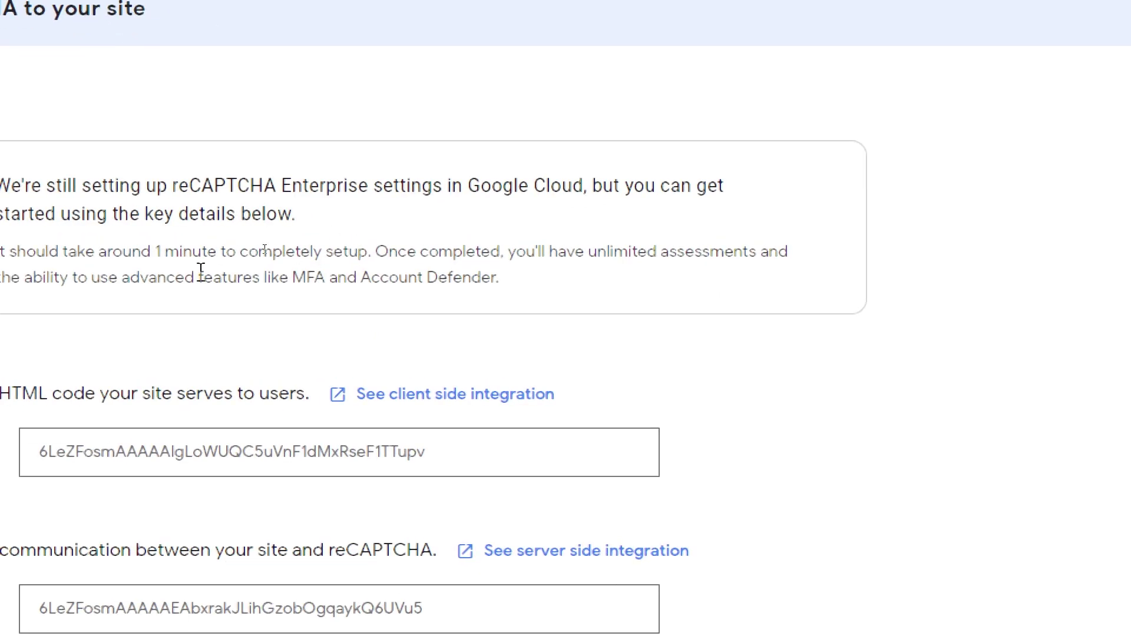
drag(85, 213, 348, 215)
click(371, 254)
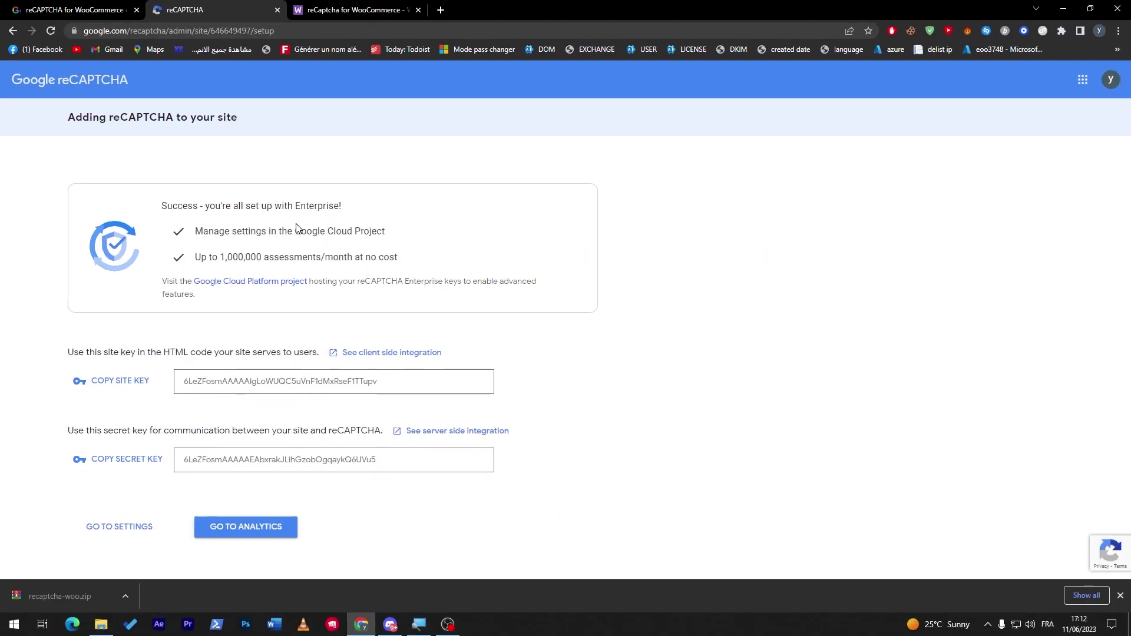
drag(161, 205, 341, 206)
click(445, 259)
click(92, 9)
Step: Paste the Google site key into the plugin's Site Key (v2) field
click(200, 9)
click(118, 382)
click(92, 10)
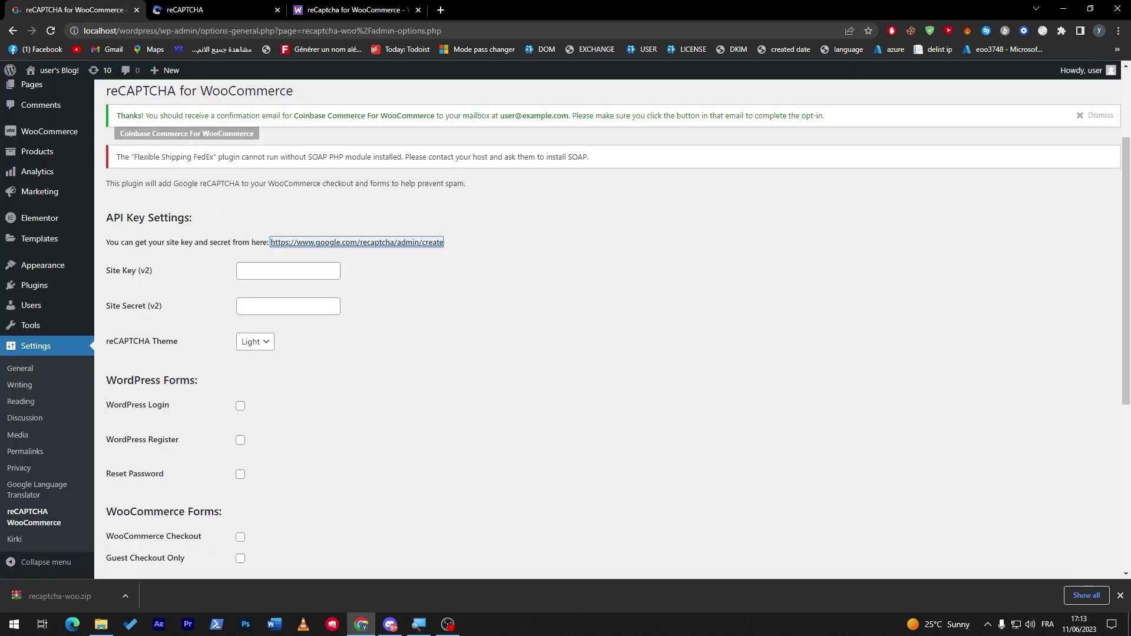
click(250, 271)
key(ctrl+v)
Step: Paste the Google secret key into the Site Secret (v2) field
click(200, 10)
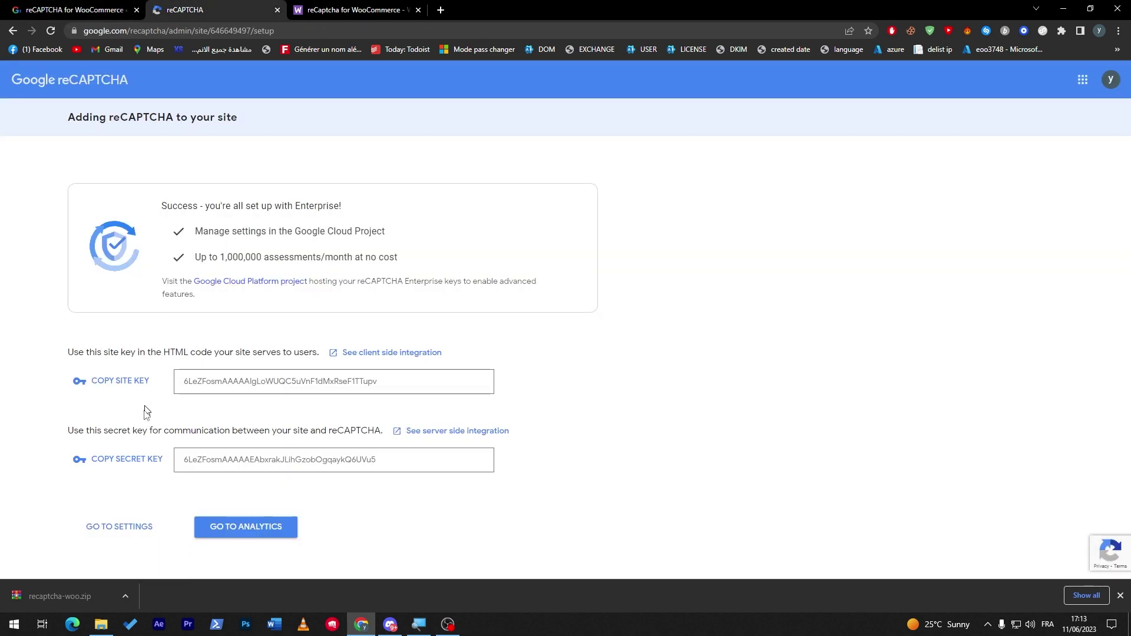
click(141, 463)
click(132, 10)
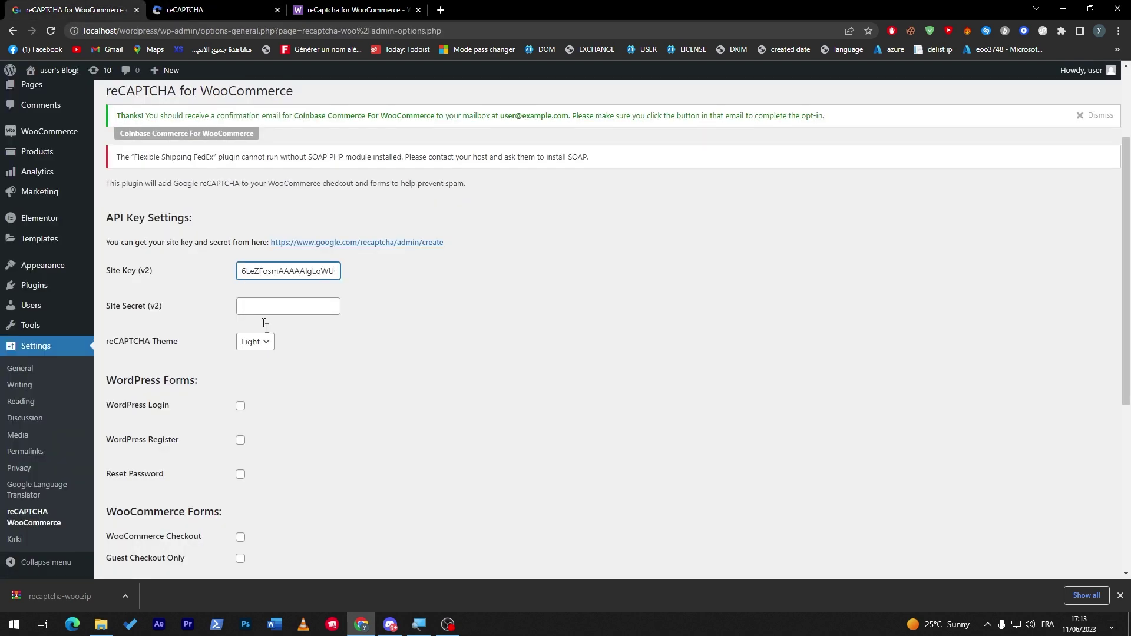
click(266, 301)
key(ctrl+v)
click(421, 342)
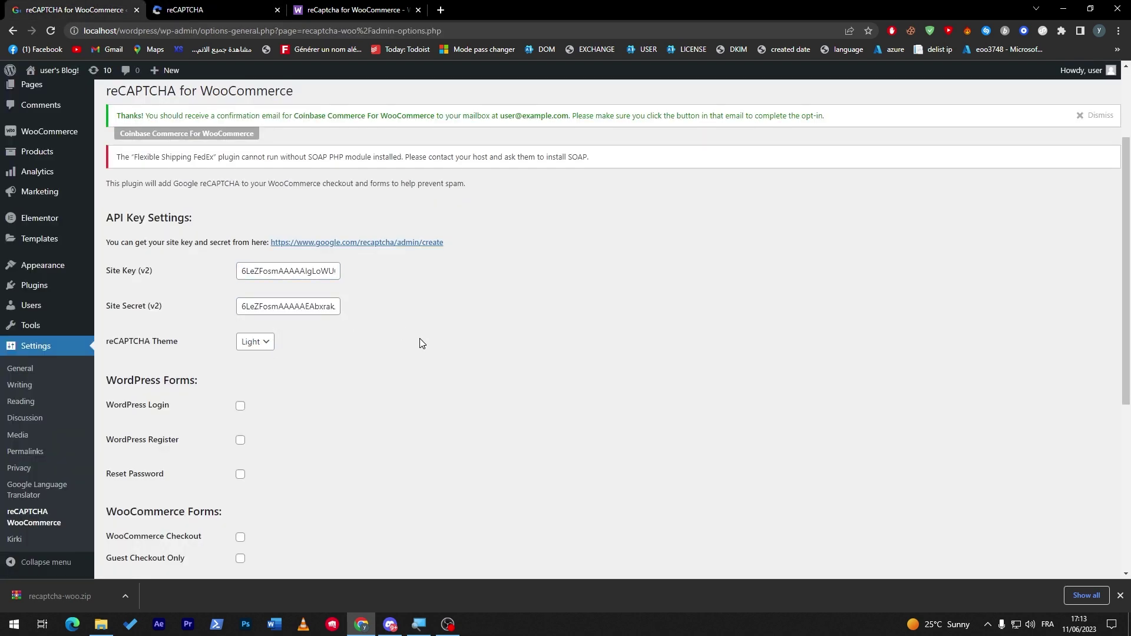
scroll(1106, 320, down, 4)
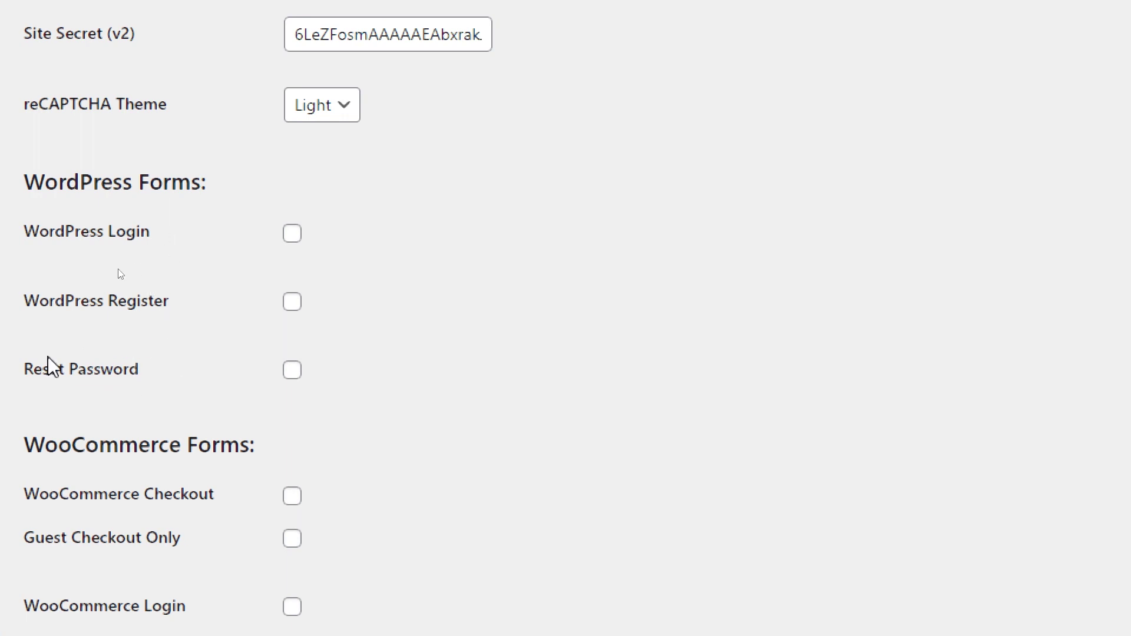
Step: Tick Checkout, Guest Checkout Only, Login and Register under WooCommerce Forms, then save
drag(61, 497, 218, 507)
click(154, 531)
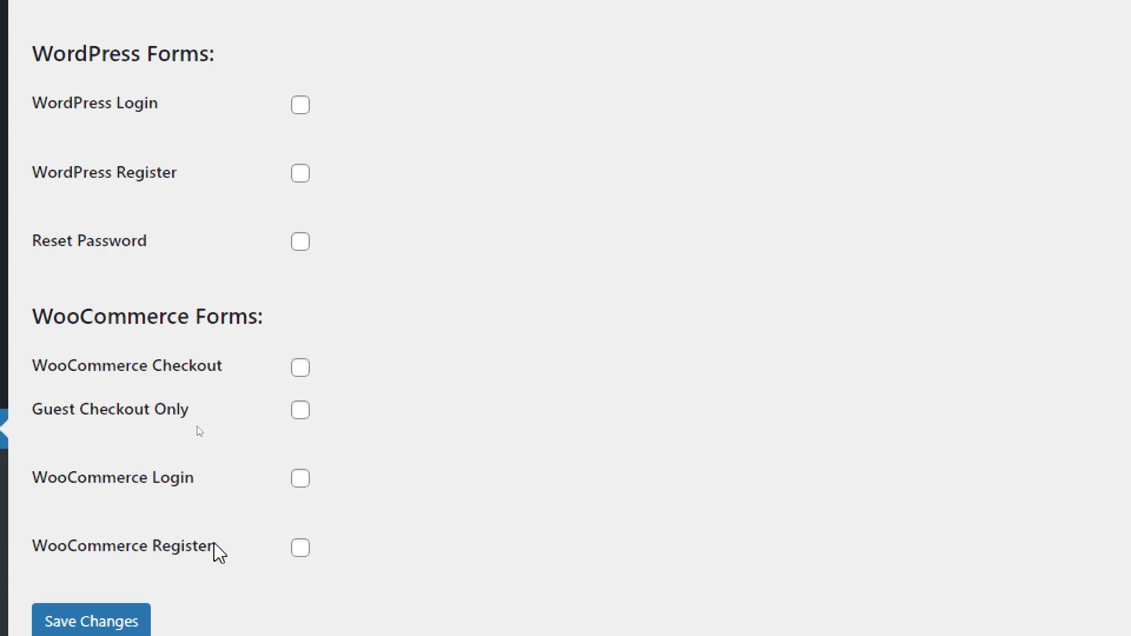
click(300, 368)
click(301, 411)
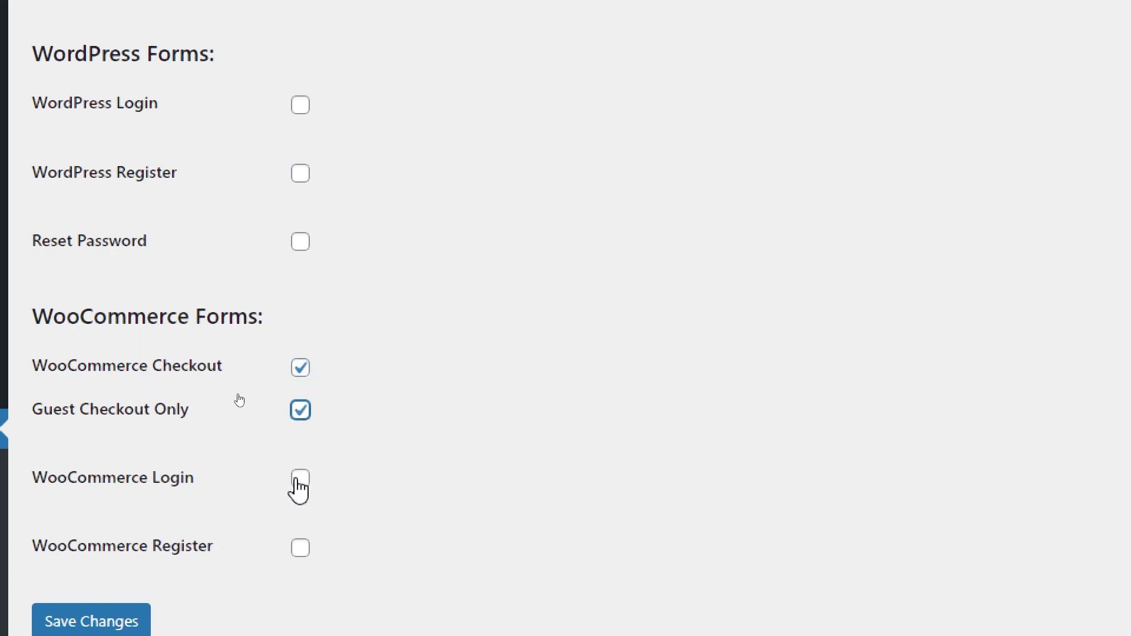
click(300, 478)
click(302, 548)
click(92, 588)
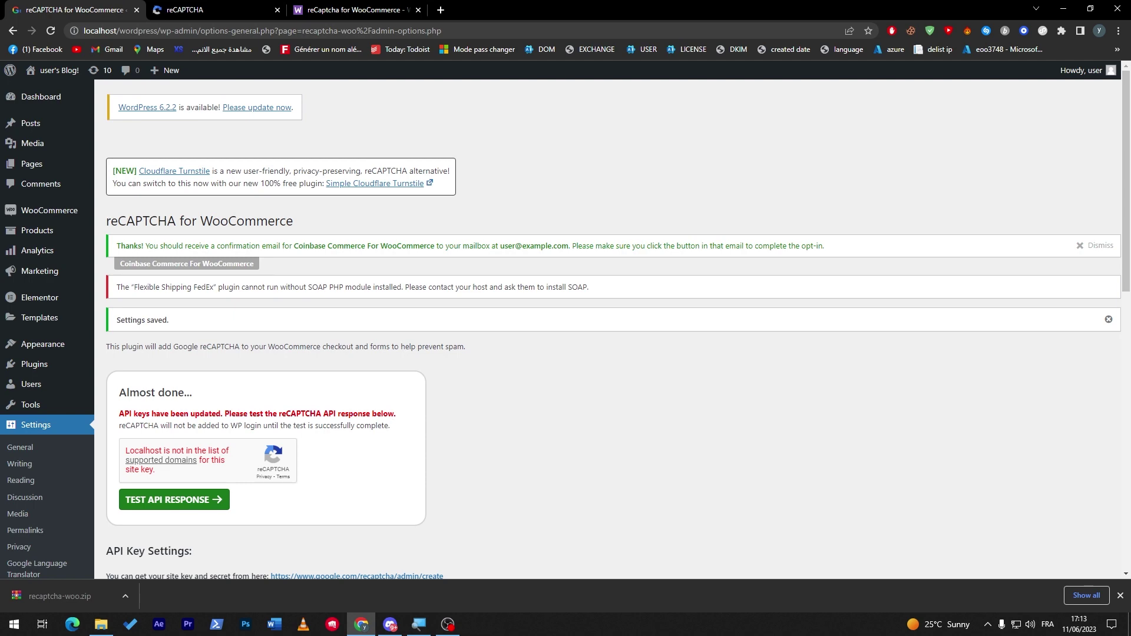
Step: Run Test API Response, which fails because localhost isn't a supported domain
click(207, 501)
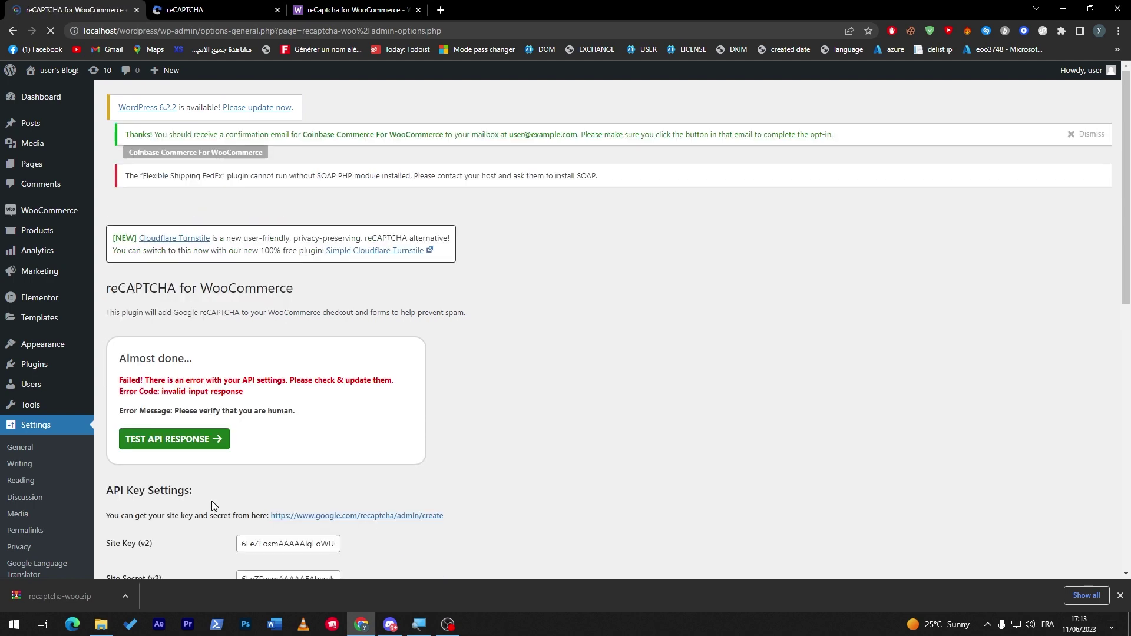
drag(138, 438, 212, 437)
click(238, 453)
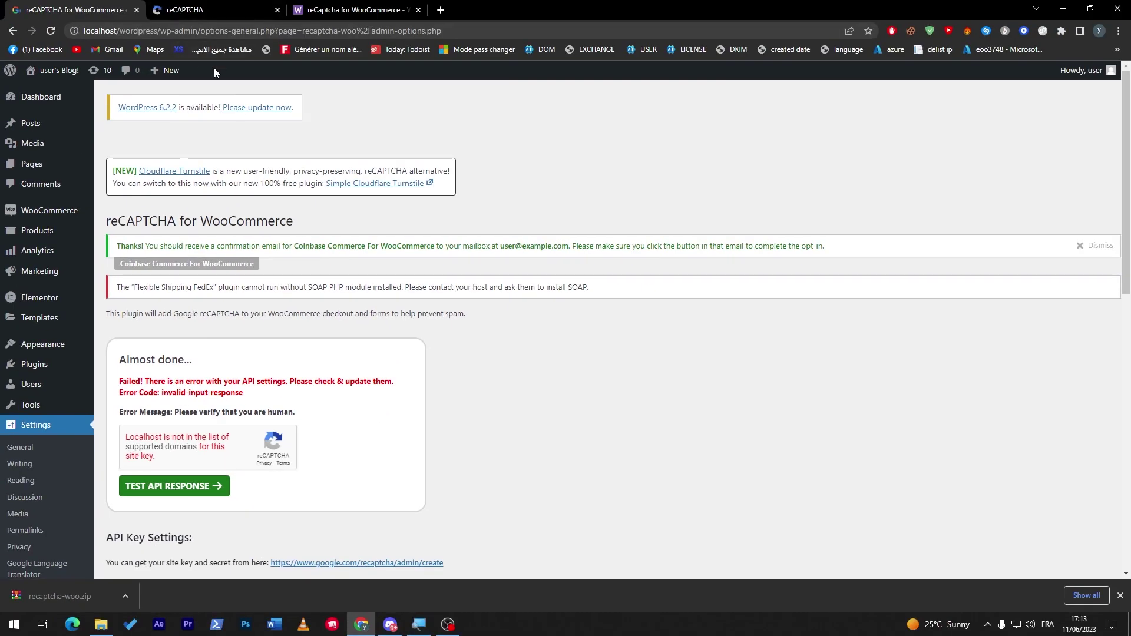
Step: Zoom the page to 125%, then reset the browser zoom to 100%
key(ctrl+plus)
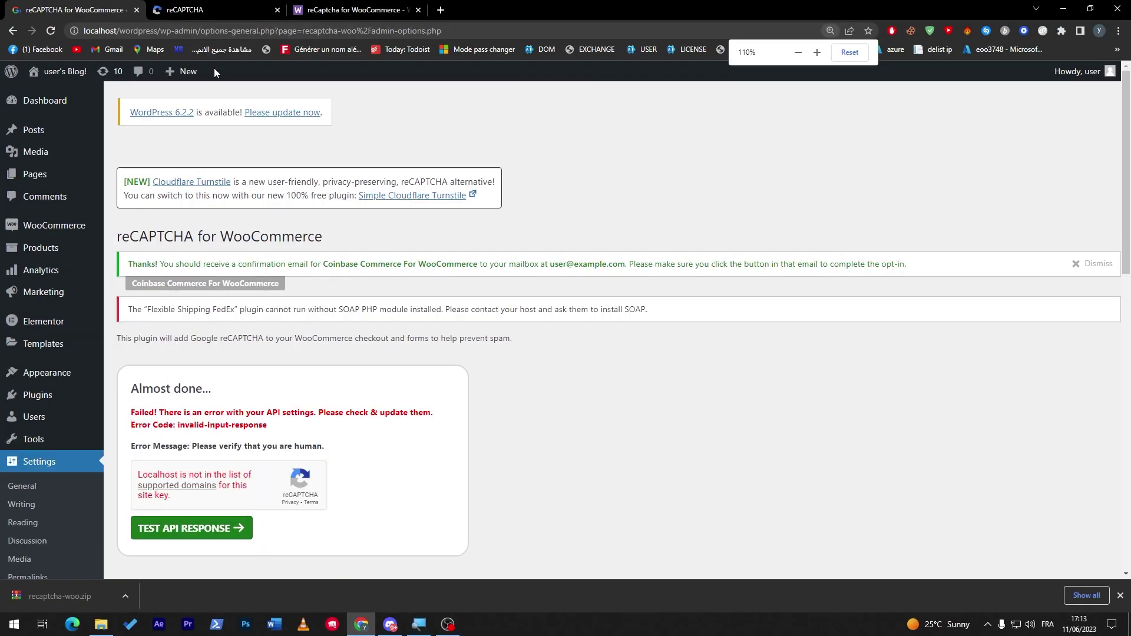
key(ctrl+plus)
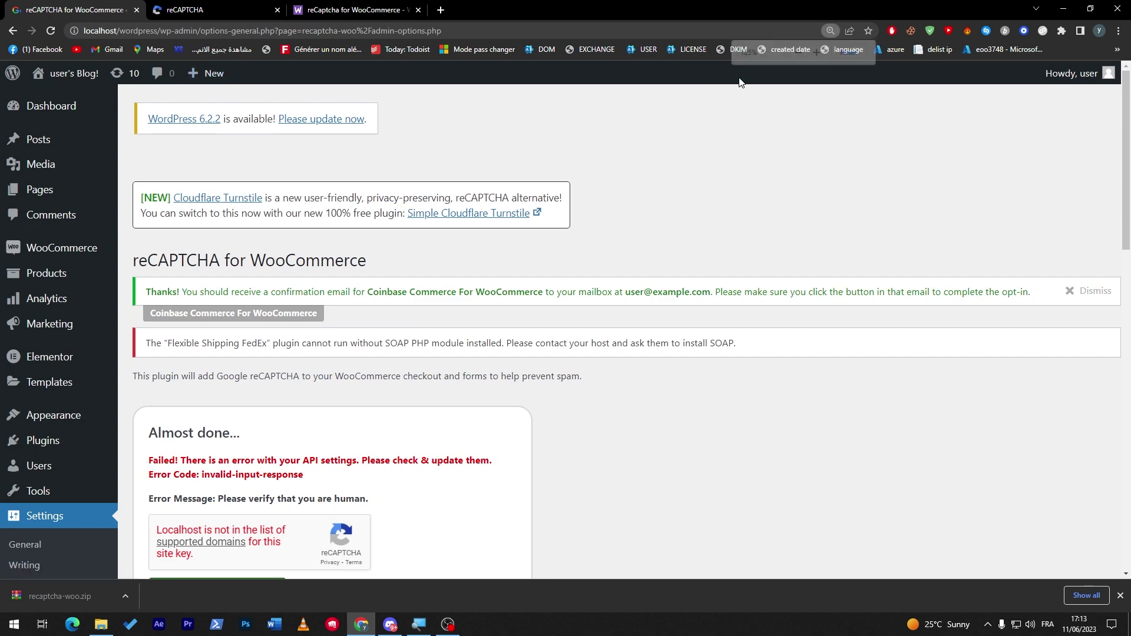
click(831, 31)
click(850, 52)
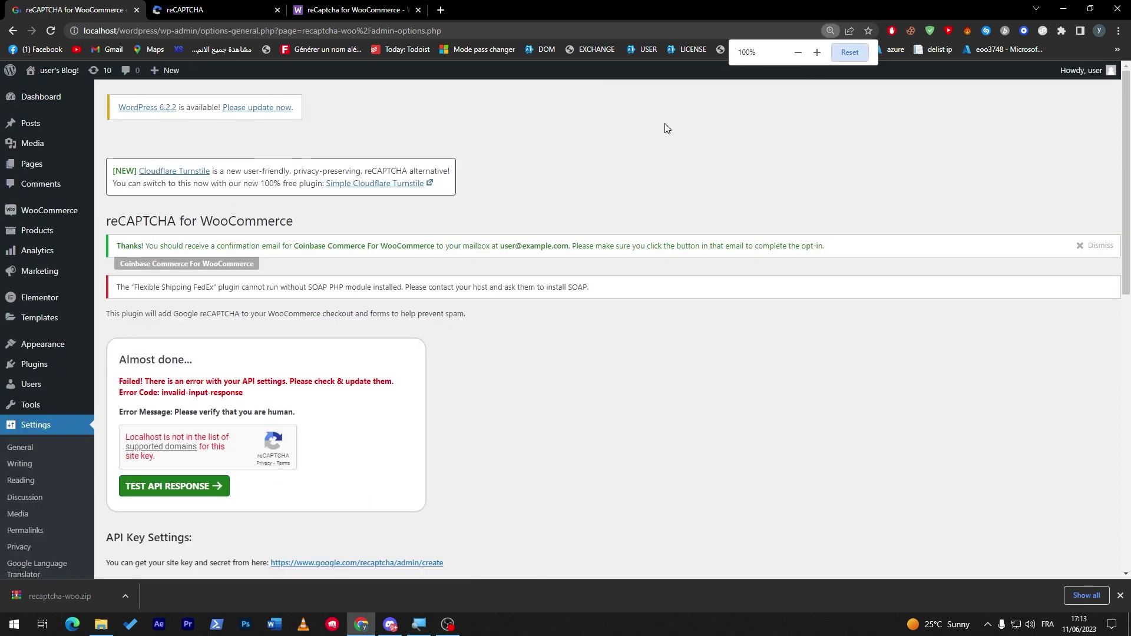
scroll(512, 398, down, 6)
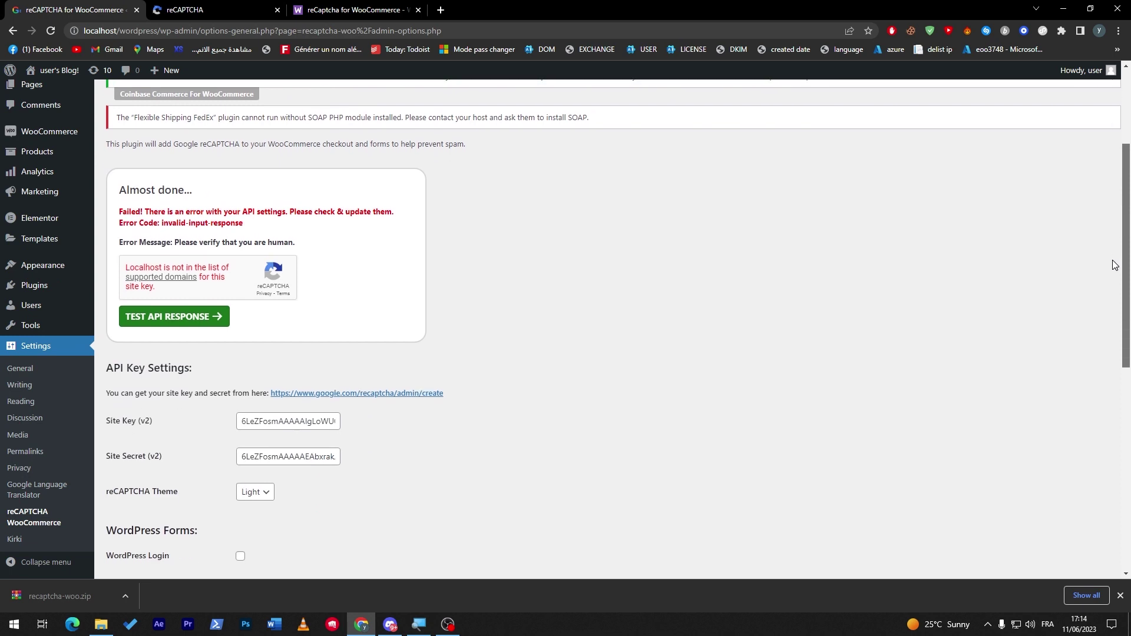
scroll(1100, 348, up, 1)
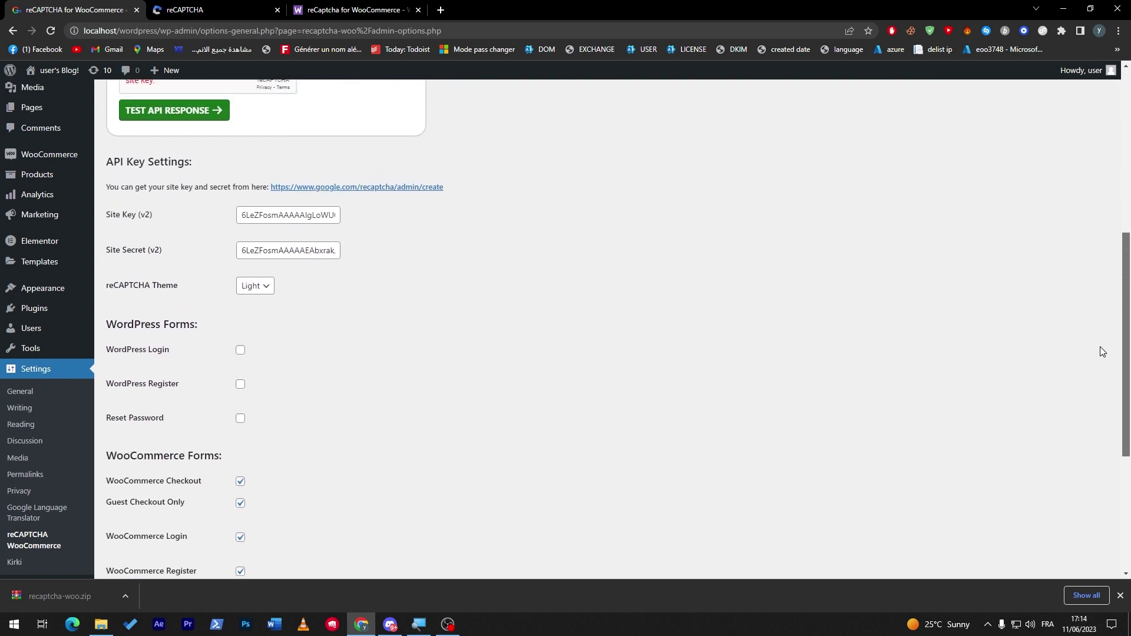
scroll(1101, 351, down, 3)
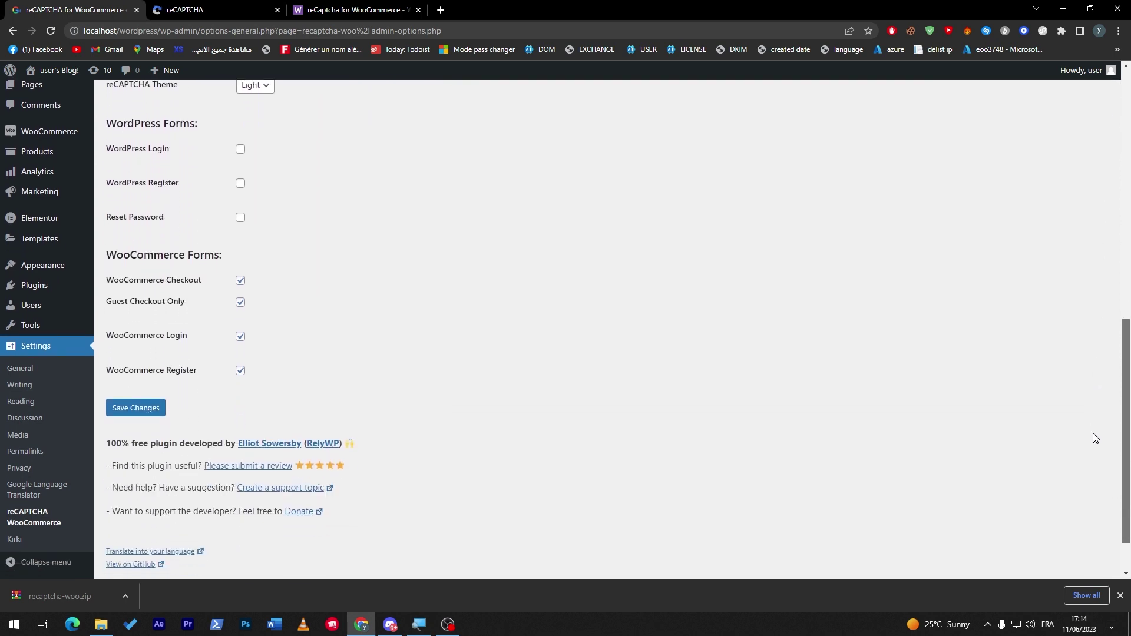
scroll(1093, 438, down, 1)
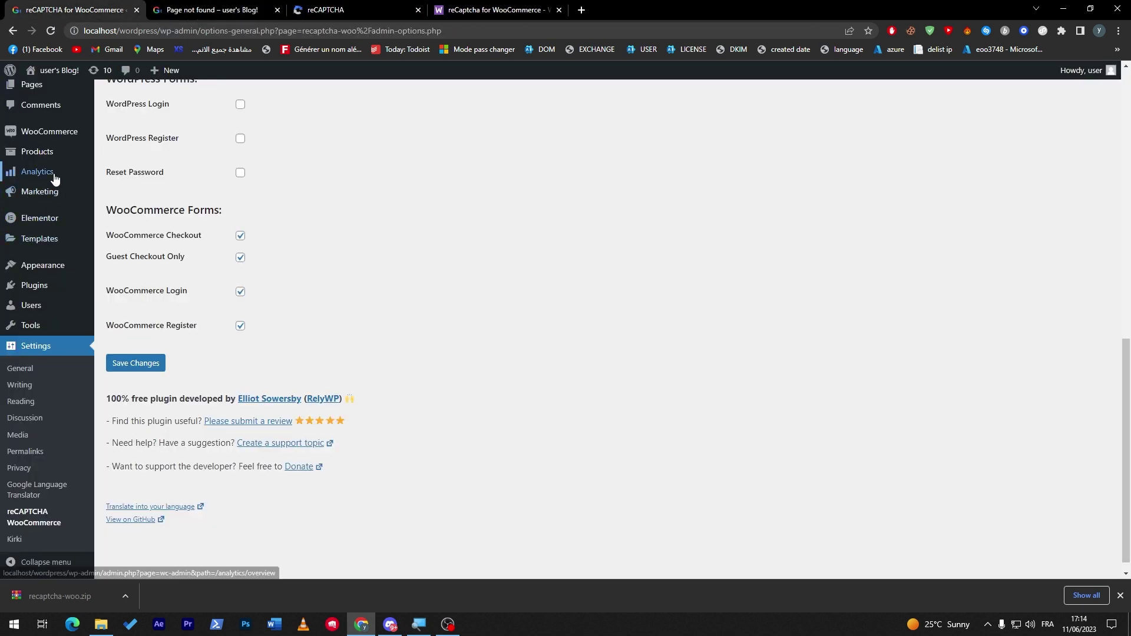
Step: Start a new product under Products > Add New and enter its name
mouse_move(53, 152)
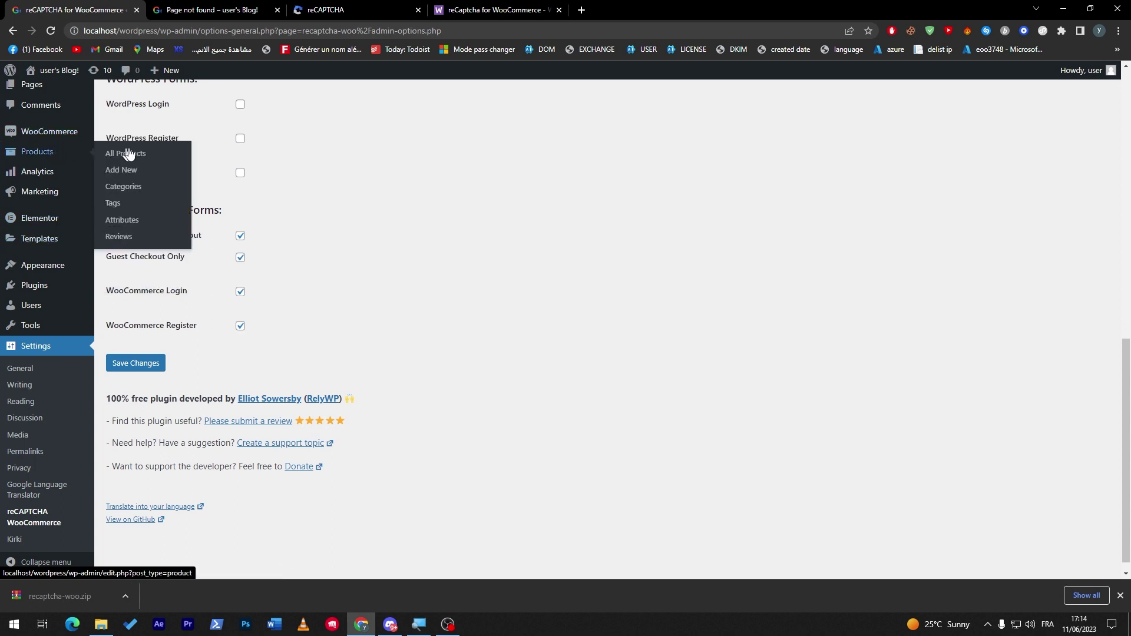
click(157, 179)
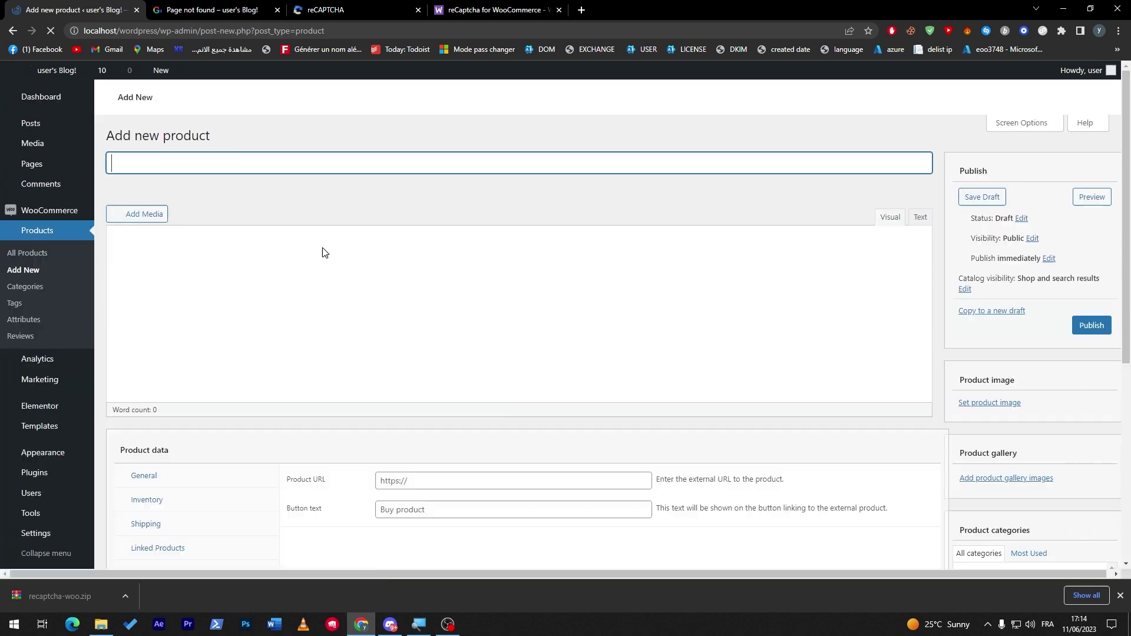
text(recaptcha)
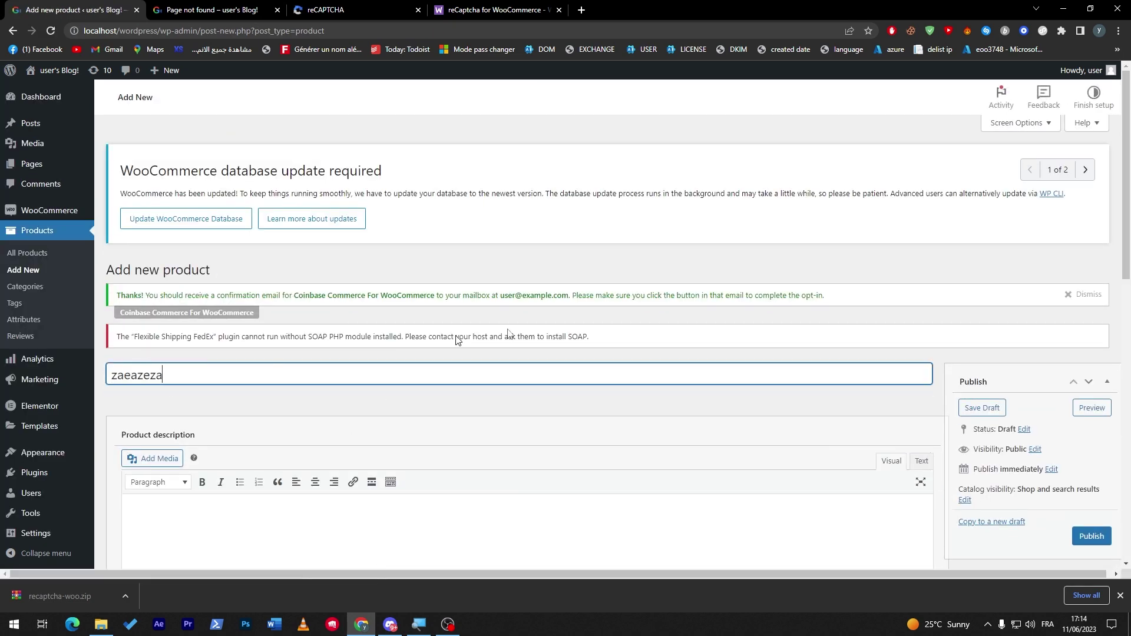
Step: Set a regular price of 10 with no sale price, and publish the product
scroll(1111, 277, down, 10)
scroll(1108, 378, up, 2)
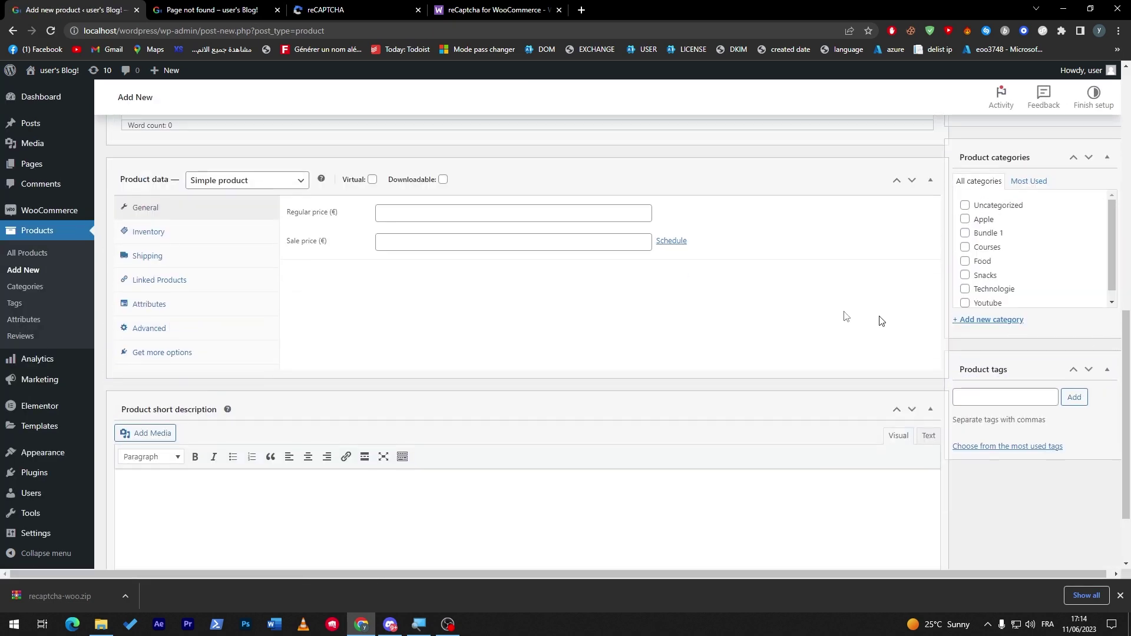
click(489, 243)
text(10)
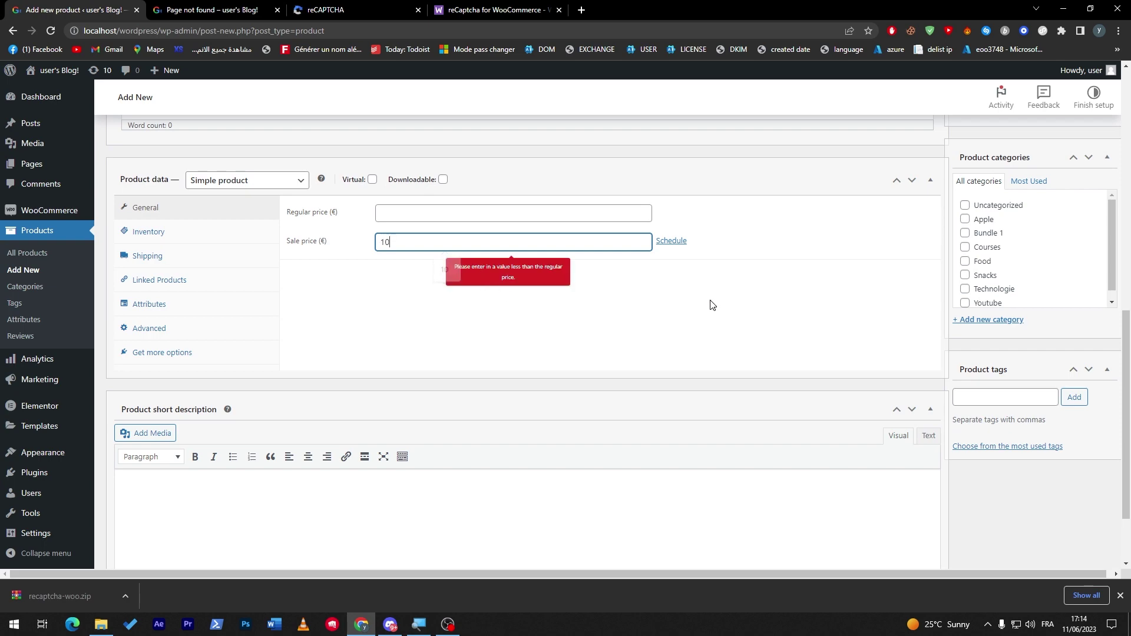
key(BackSpace)
key(shift+Tab)
text(10)
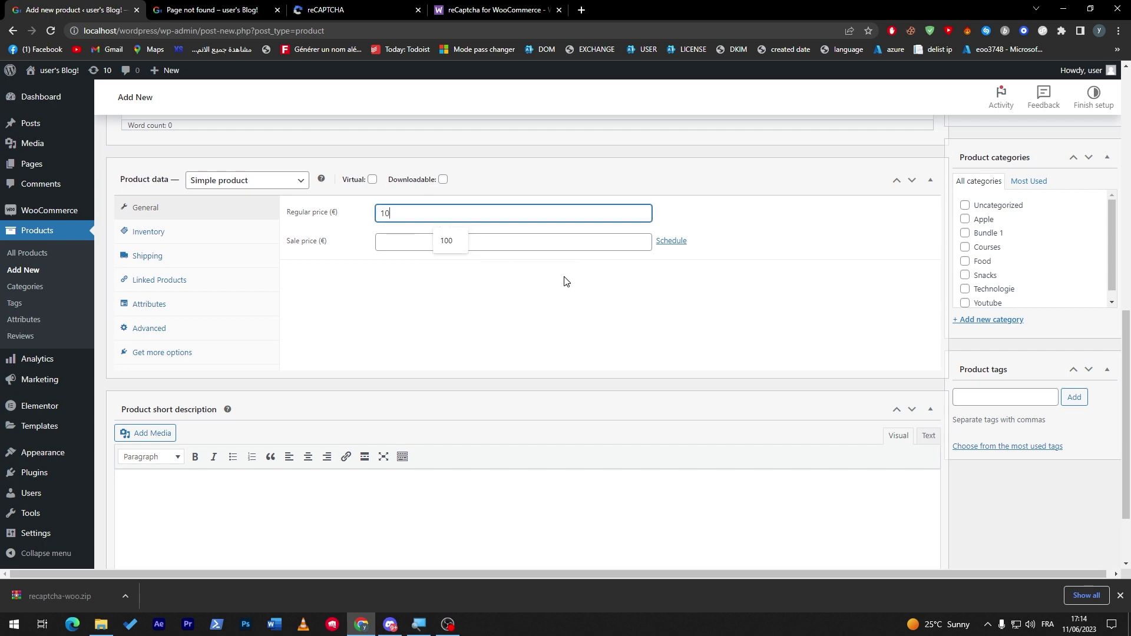
click(906, 310)
scroll(1096, 247, up, 4)
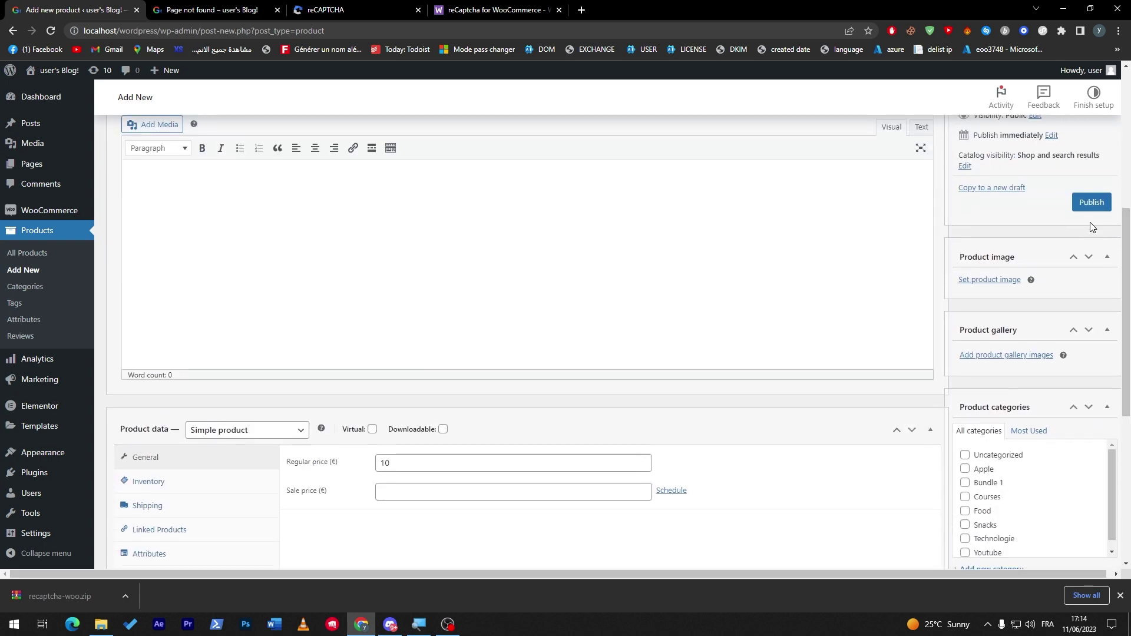
click(1091, 203)
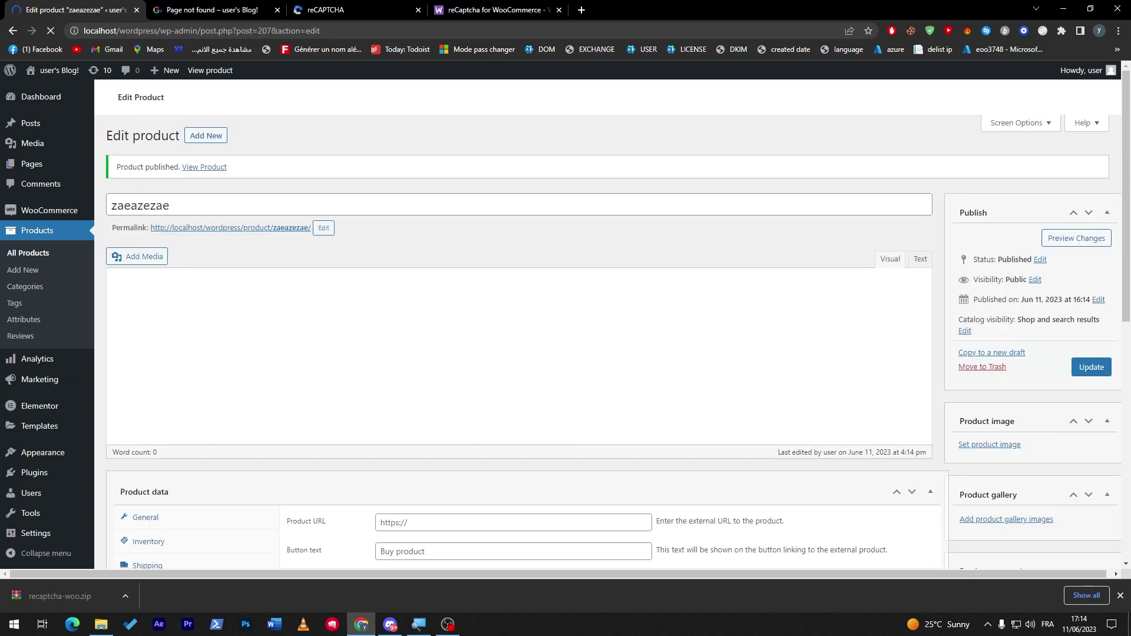
mouse_move(53, 70)
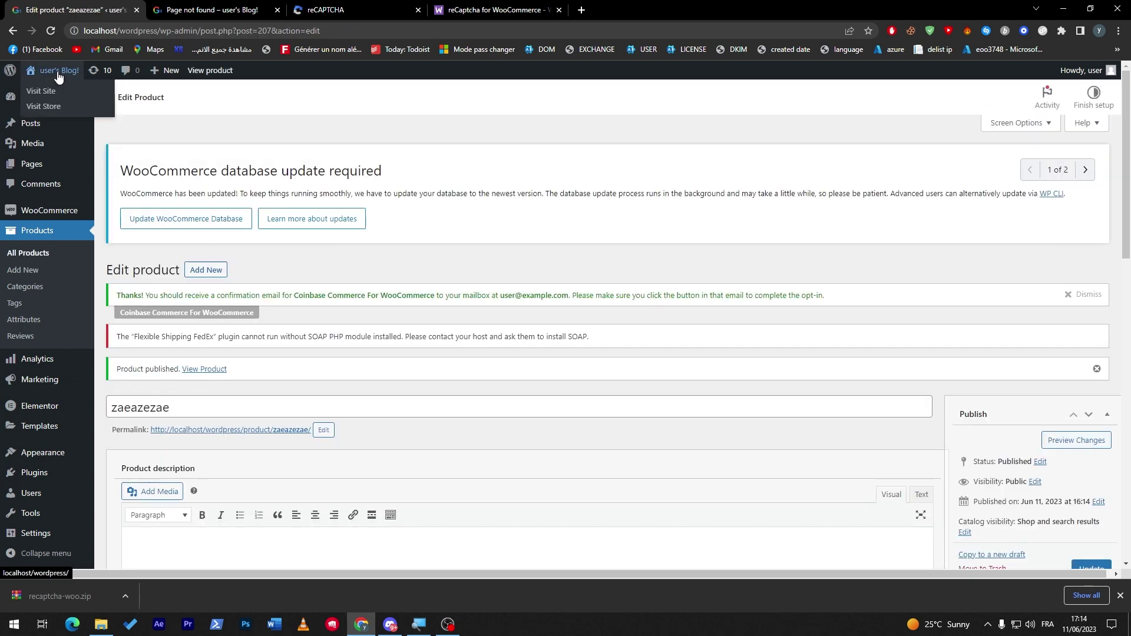
middle_click(44, 106)
click(512, 12)
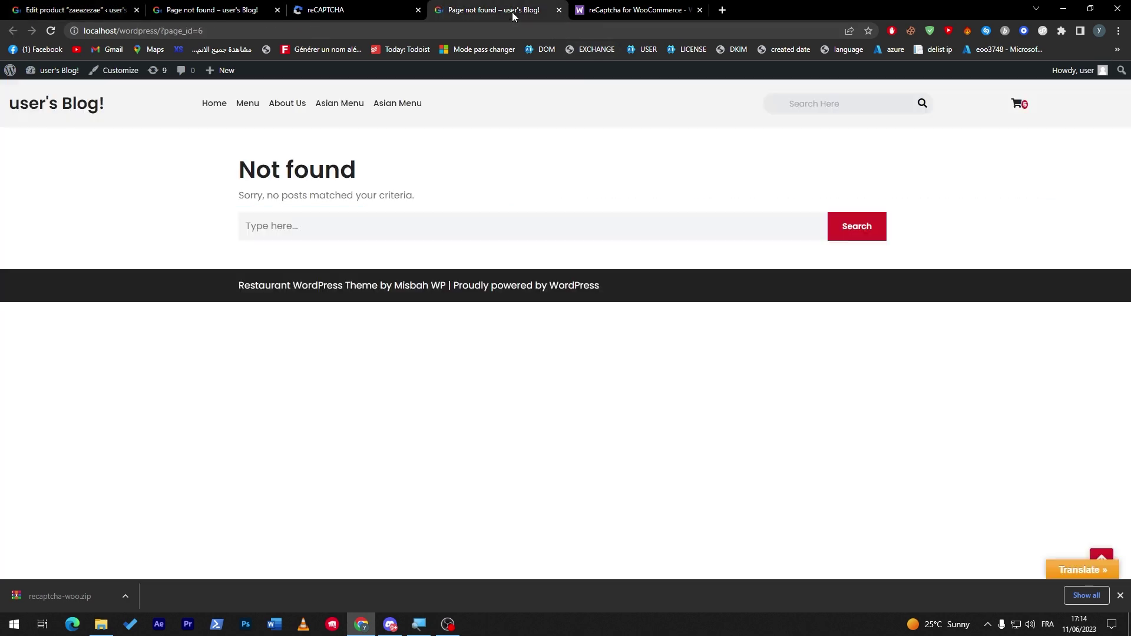
click(559, 10)
click(198, 6)
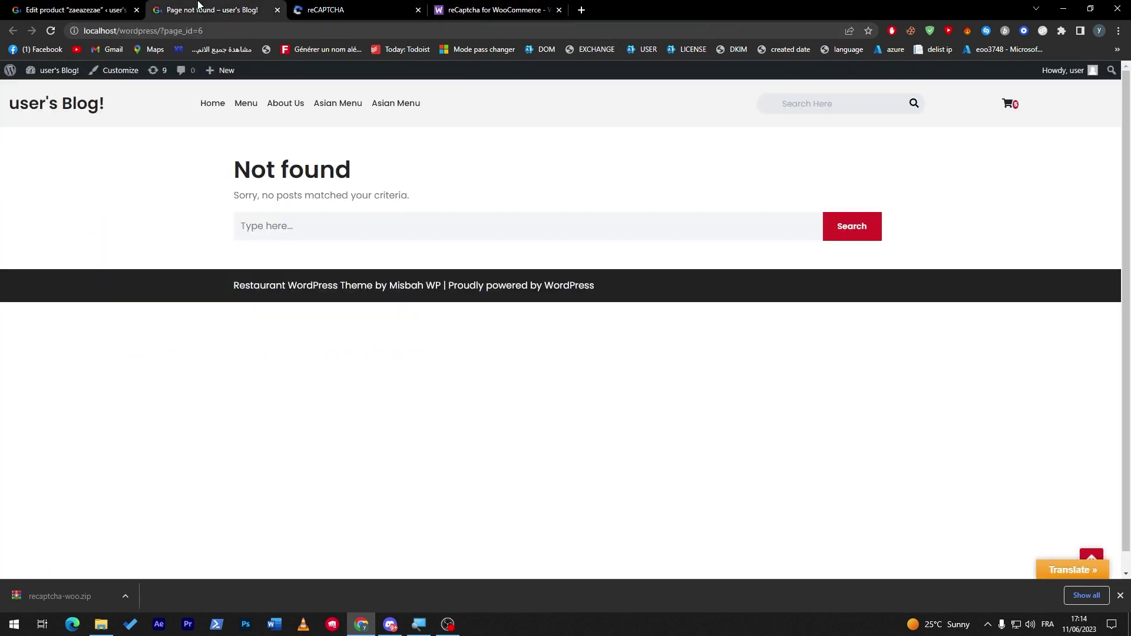
click(71, 10)
scroll(1130, 235, down, 2)
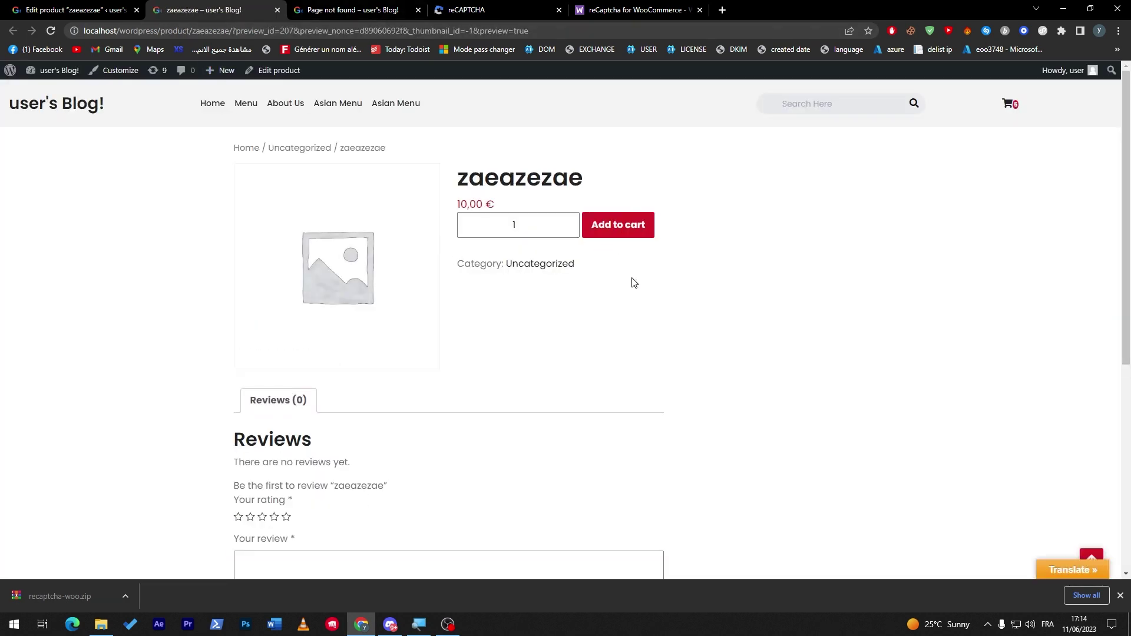
Step: Dismiss Chrome's download shelf on the product preview and return to the reCAPTCHA admin console
click(1120, 596)
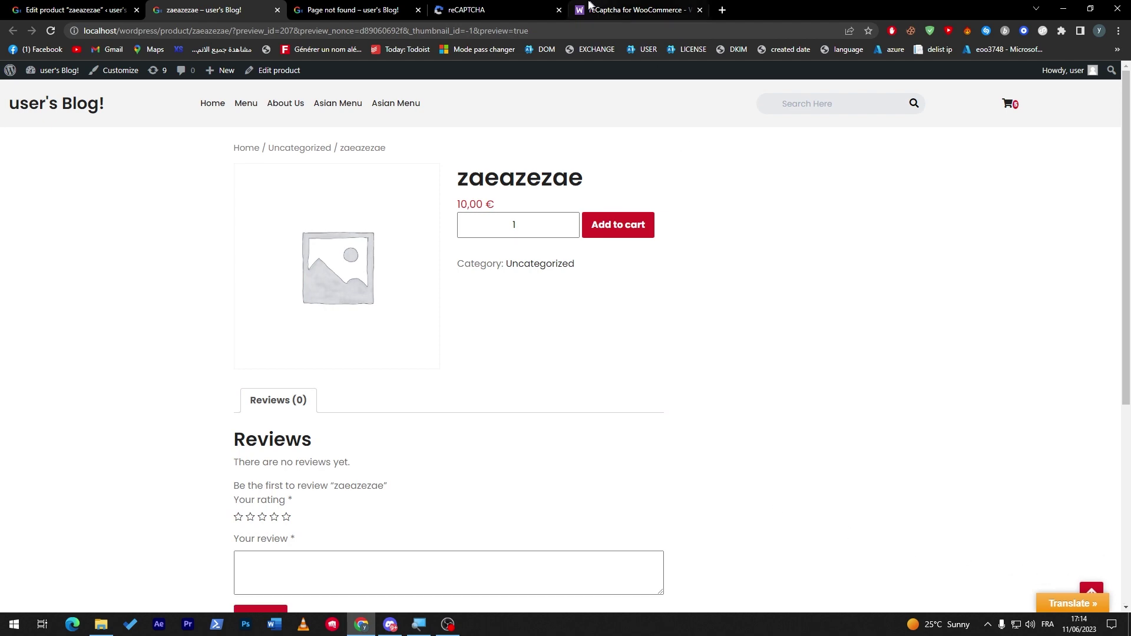
click(471, 9)
Step: Go back to the reCAPTCHA key creation form and clear its Label field
click(354, 9)
click(478, 6)
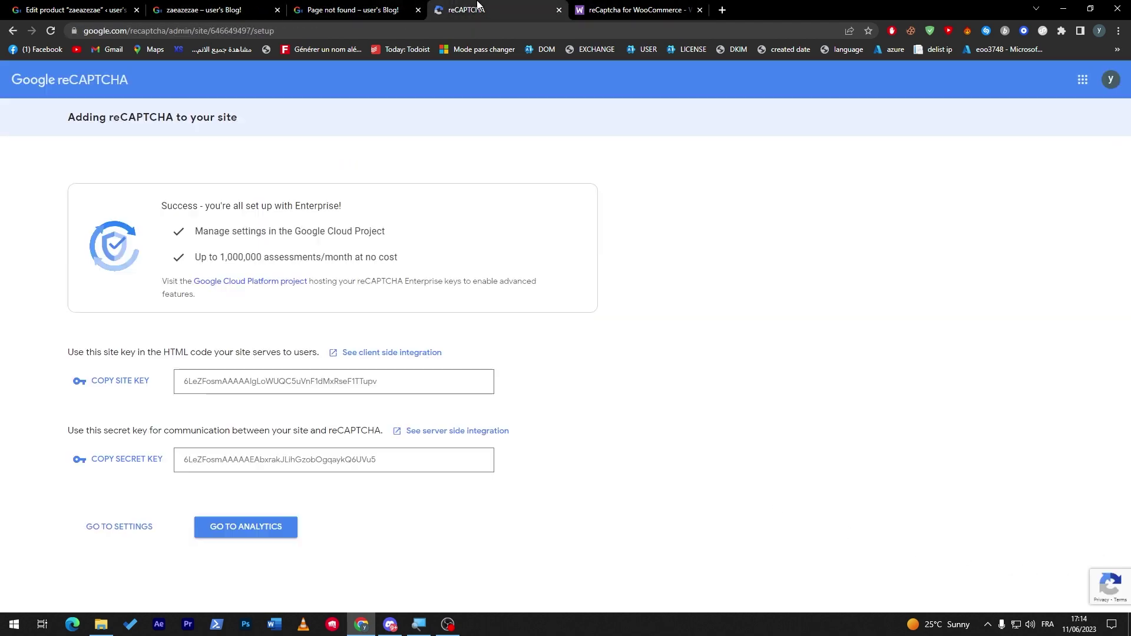
click(12, 30)
drag(160, 223, 207, 222)
key(ctrl+a)
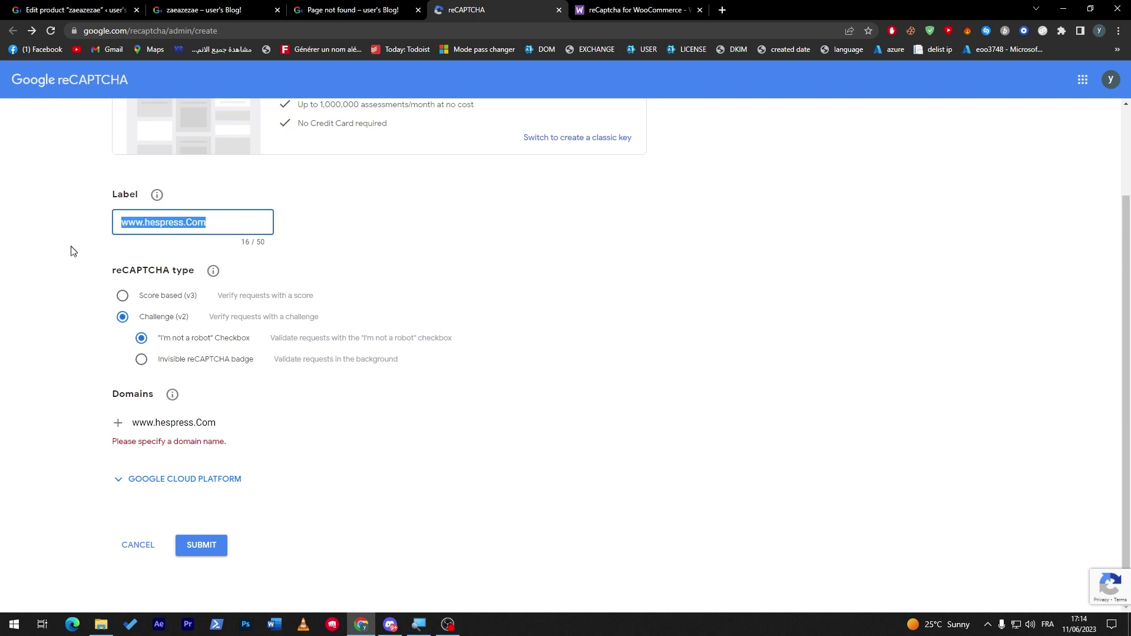
key(BackSpace)
double_click(178, 423)
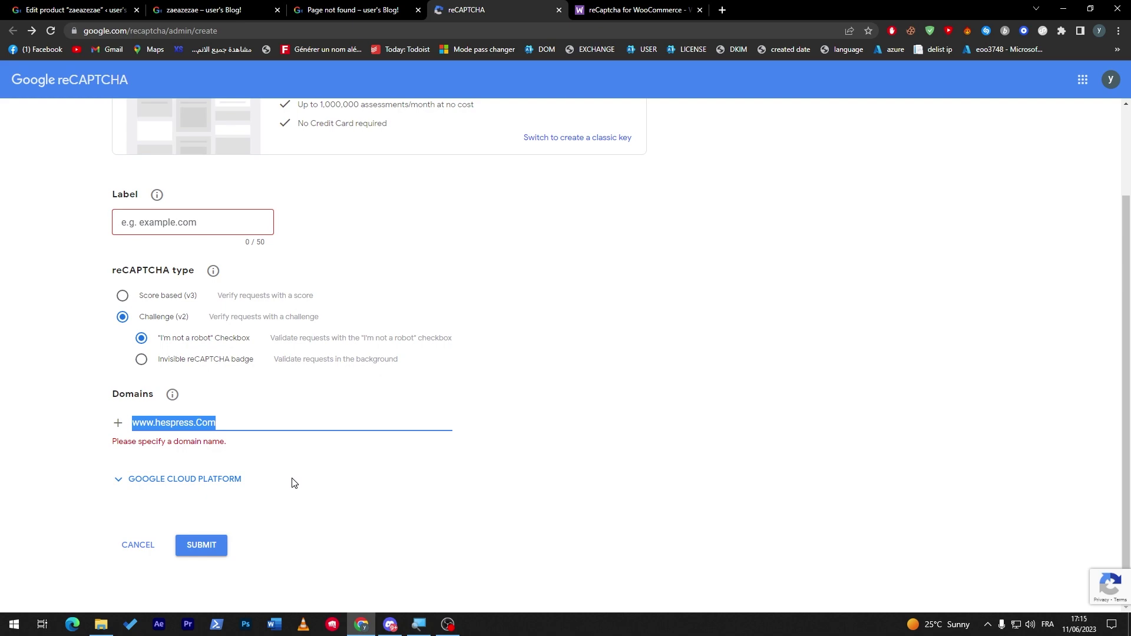
click(298, 465)
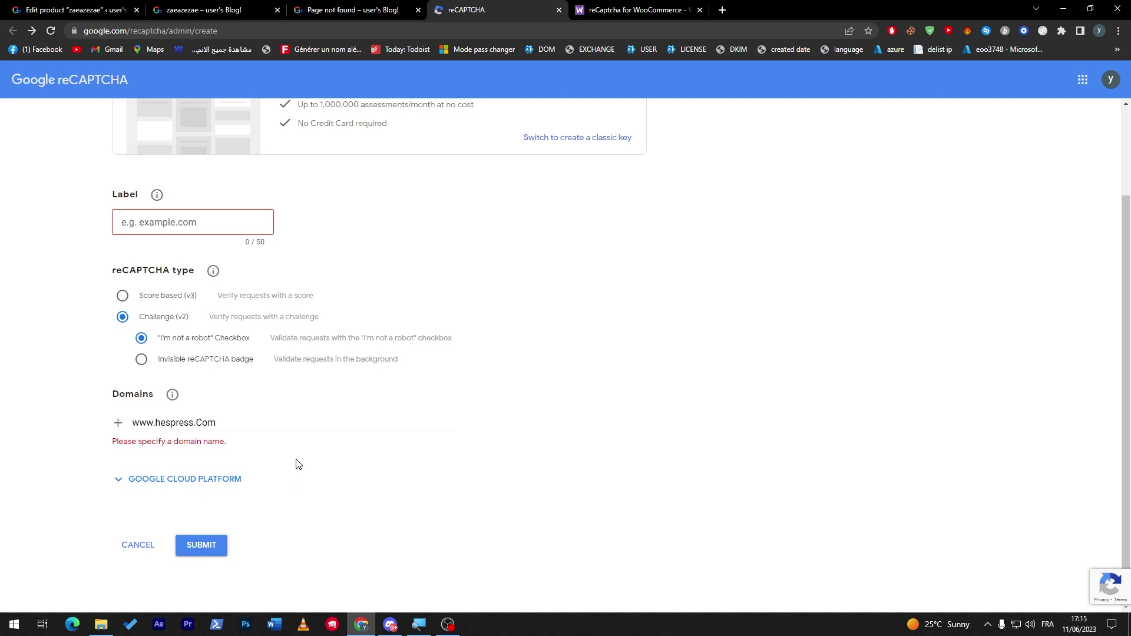
click(176, 14)
Step: Look through WordPress's reCAPTCHA for WooCommerce settings, then bring up the zeaazezae product page
click(94, 10)
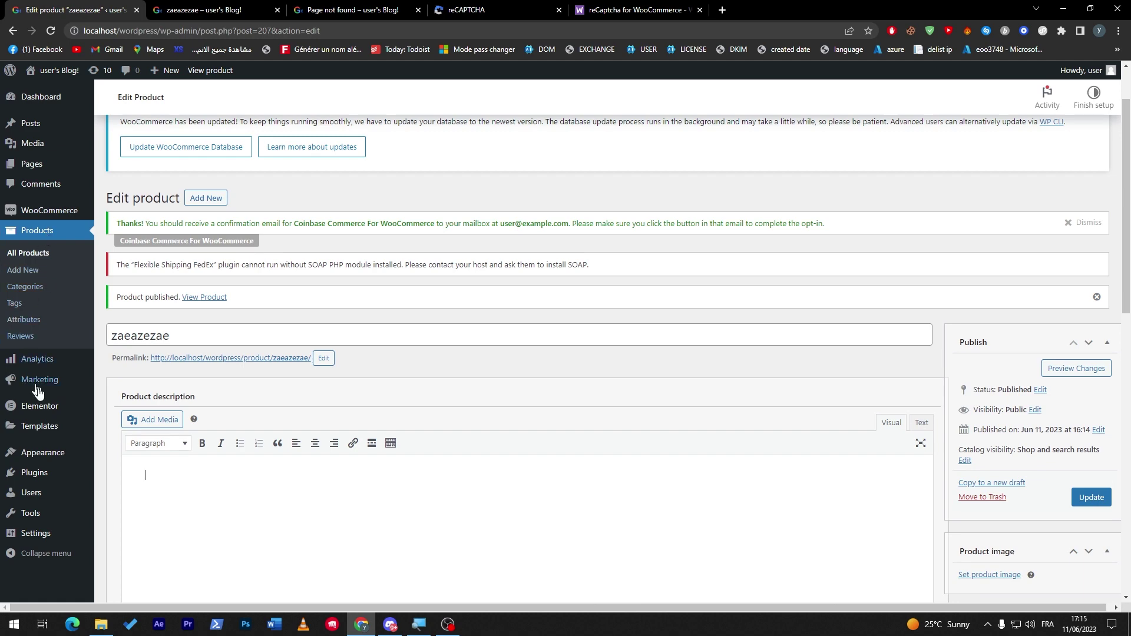
mouse_move(40, 533)
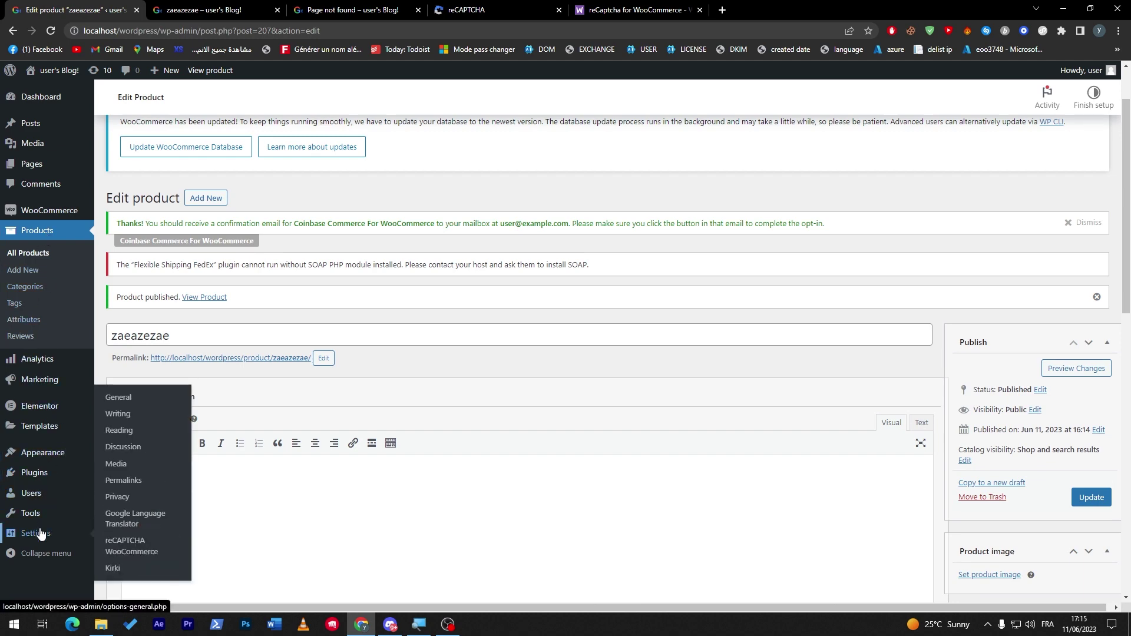
click(136, 544)
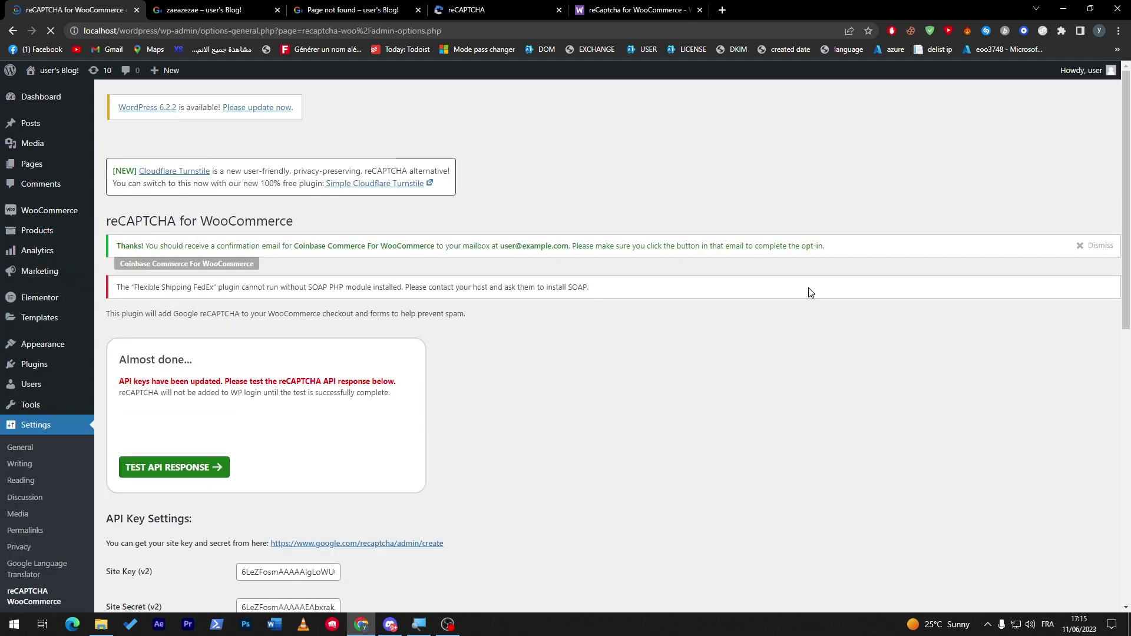
scroll(530, 353, down, 4)
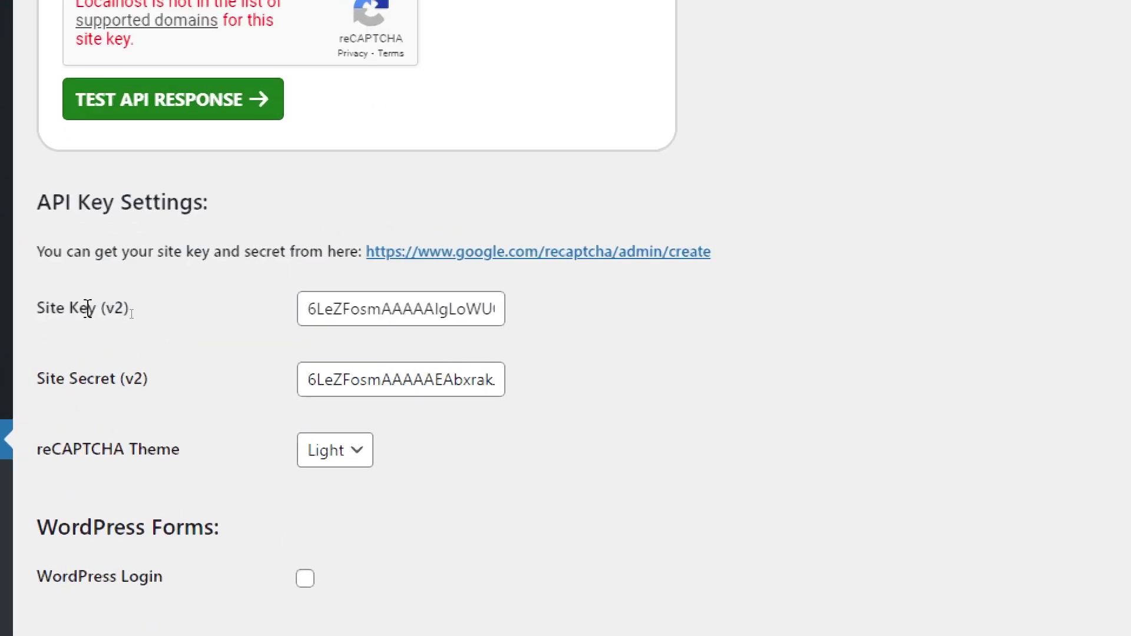
drag(88, 307, 116, 308)
click(349, 9)
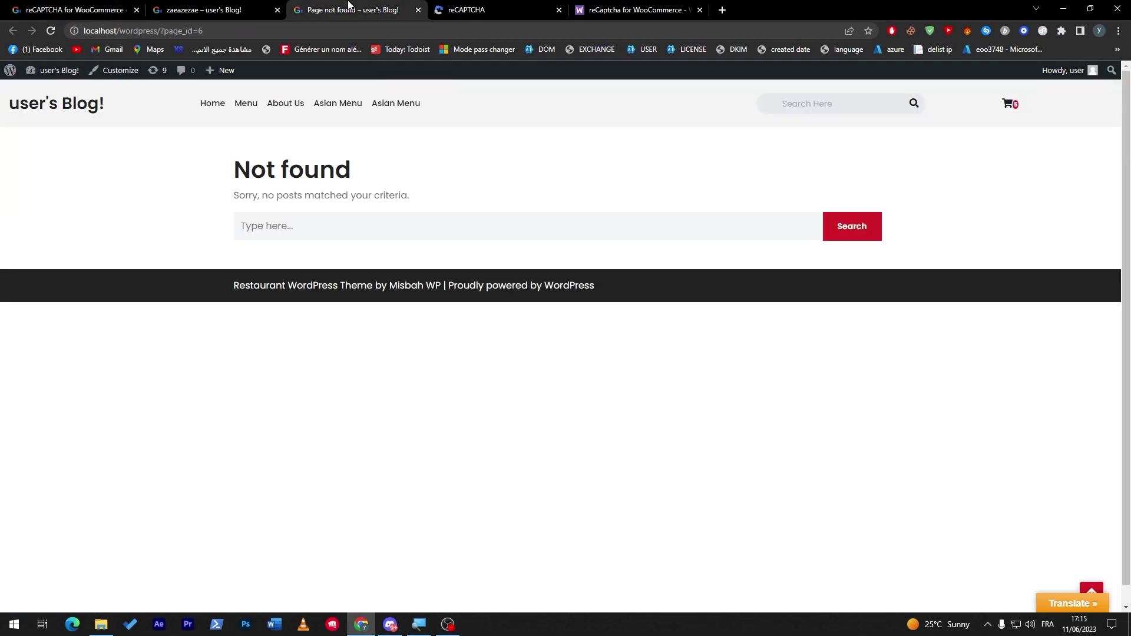
Step: Choose Score based (v3) as the reCAPTCHA type on the new-key form
click(203, 10)
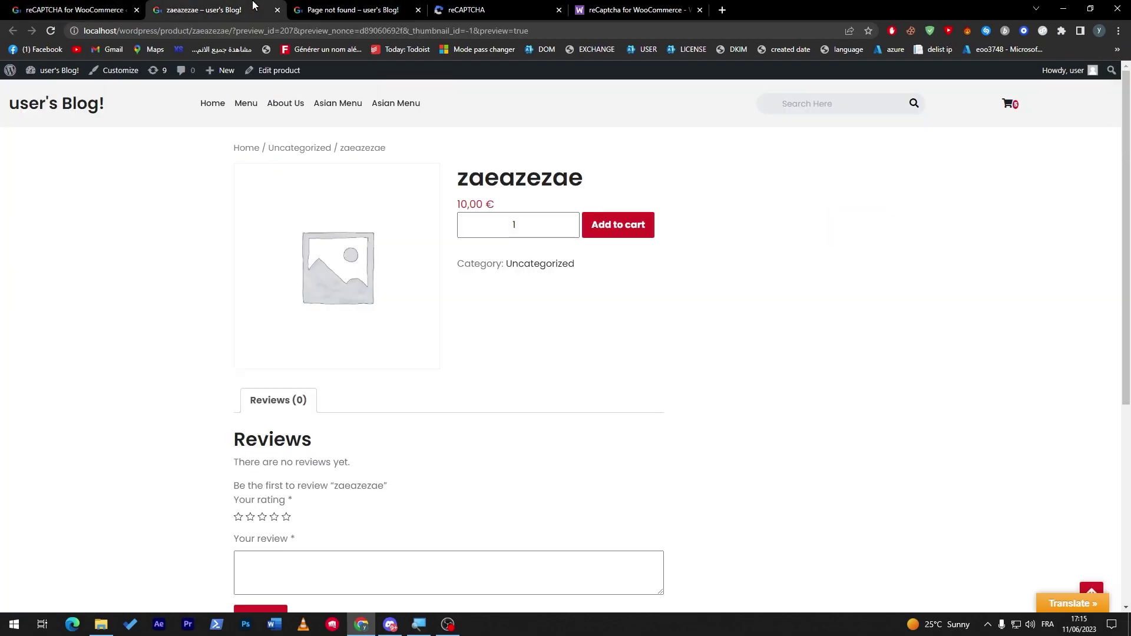
click(538, 6)
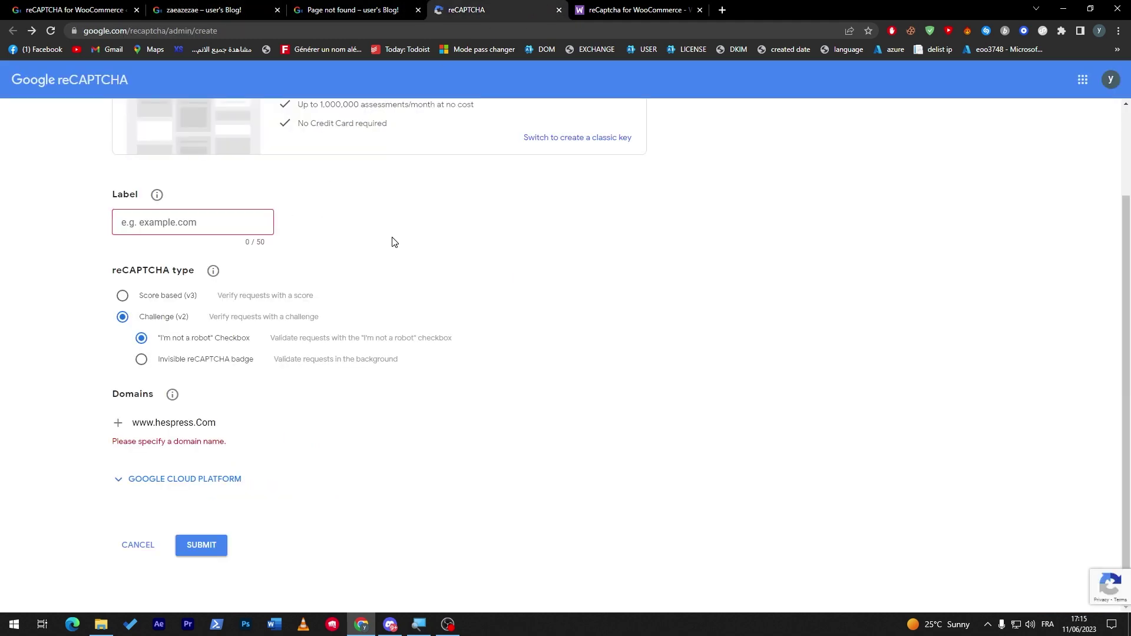
click(122, 296)
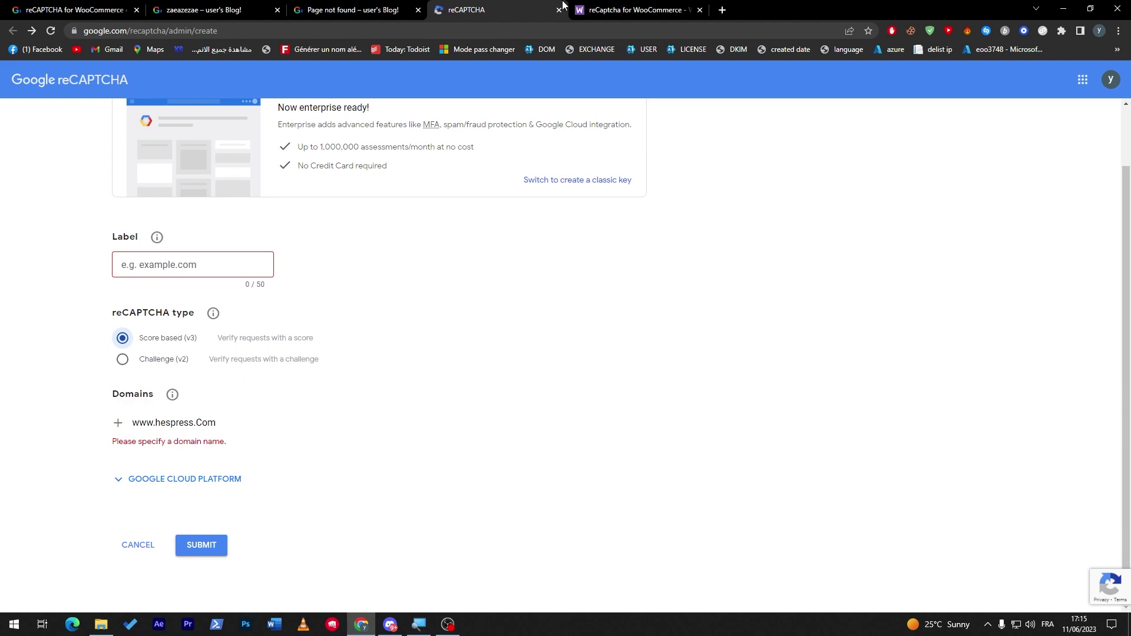
Step: Scroll the reCaptcha for WooCommerce product page down to Benefits and Features, briefly checking WordPress settings
click(590, 10)
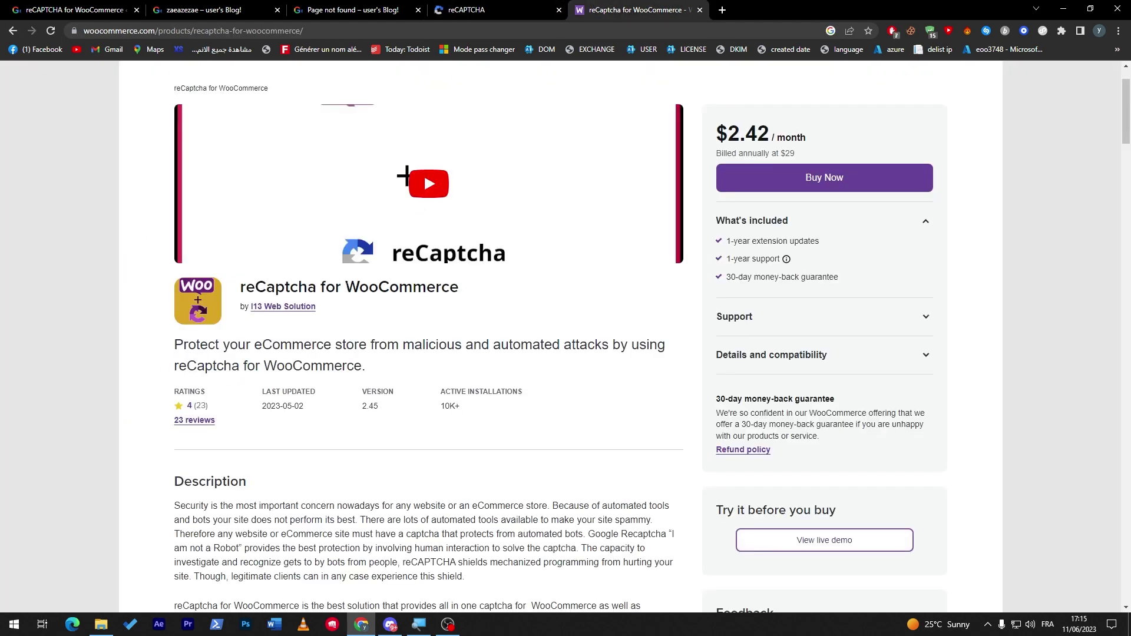
triple_click(368, 293)
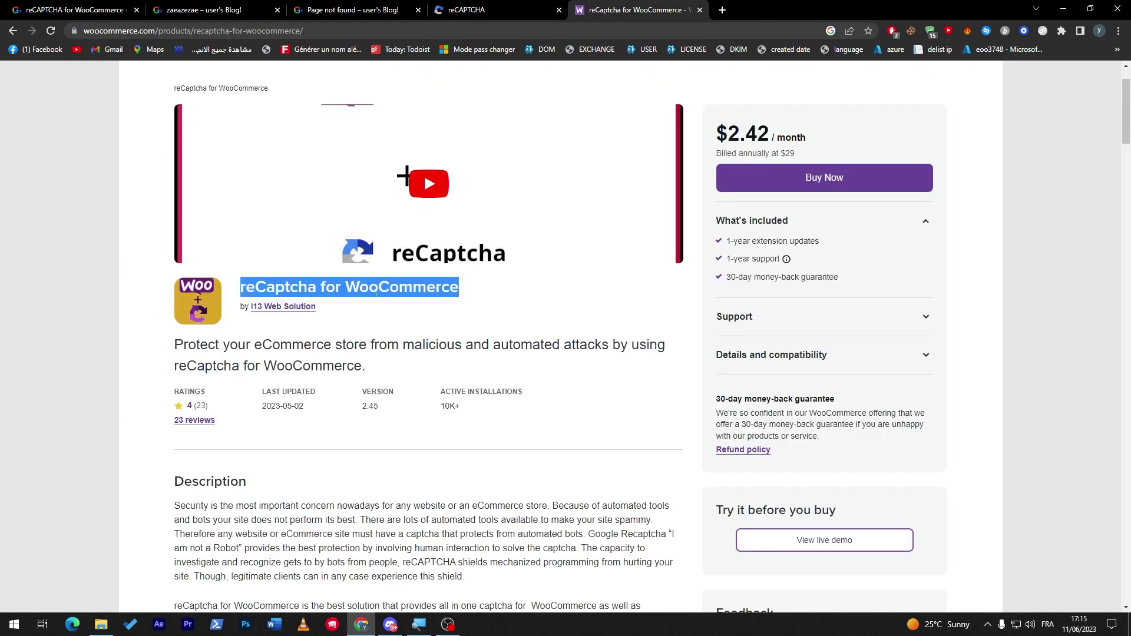
drag(1127, 127, 1129, 179)
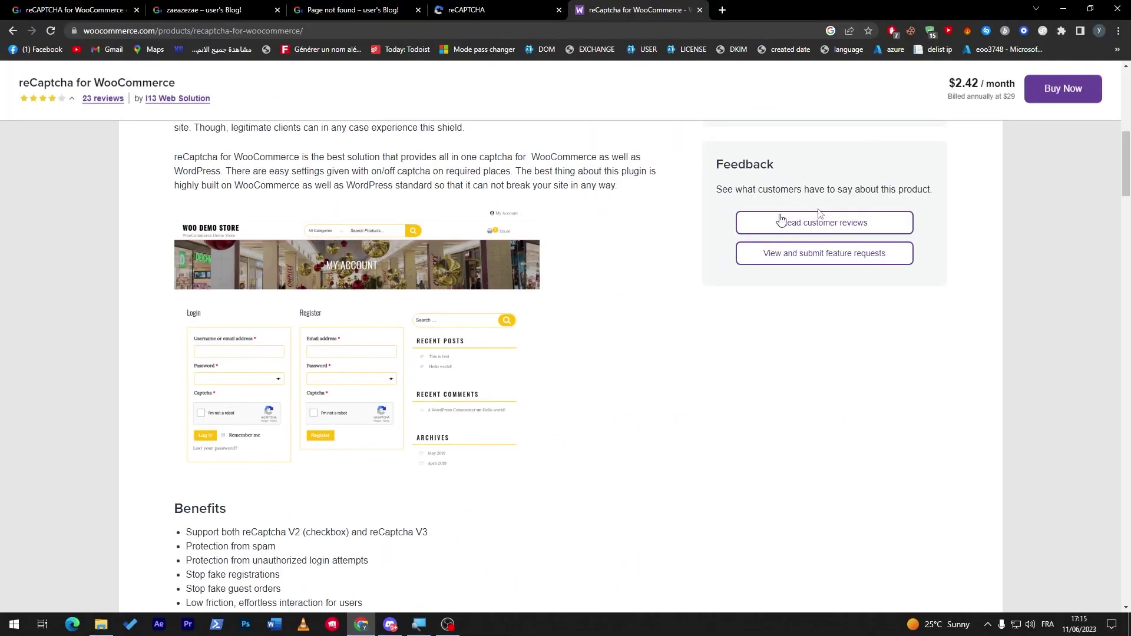
drag(1125, 168, 1125, 204)
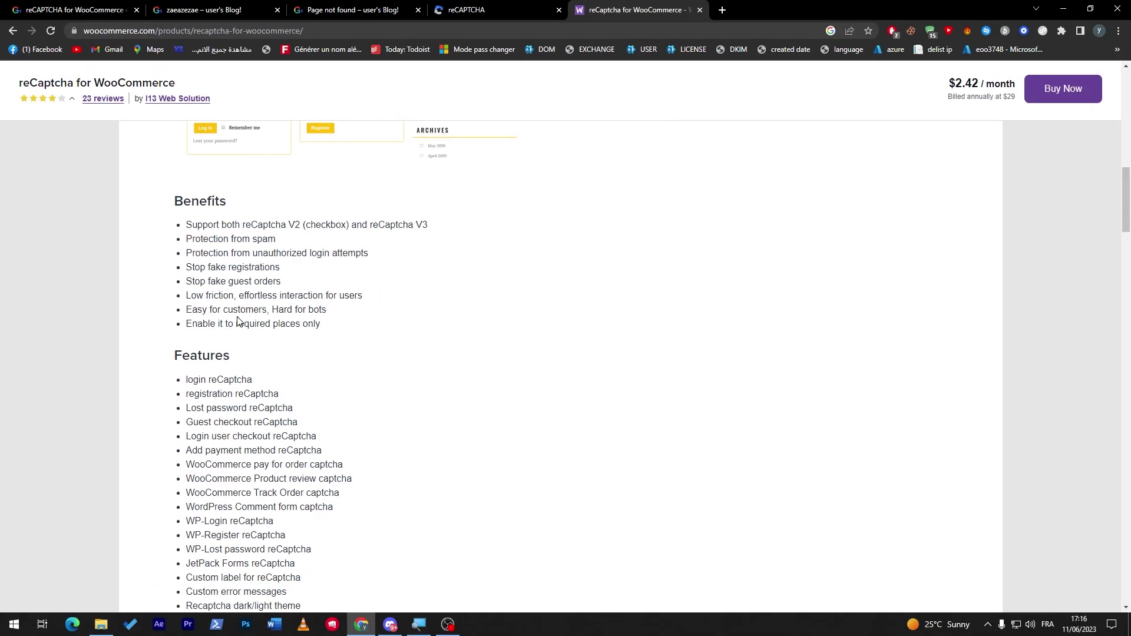
scroll(718, 147, down, 3)
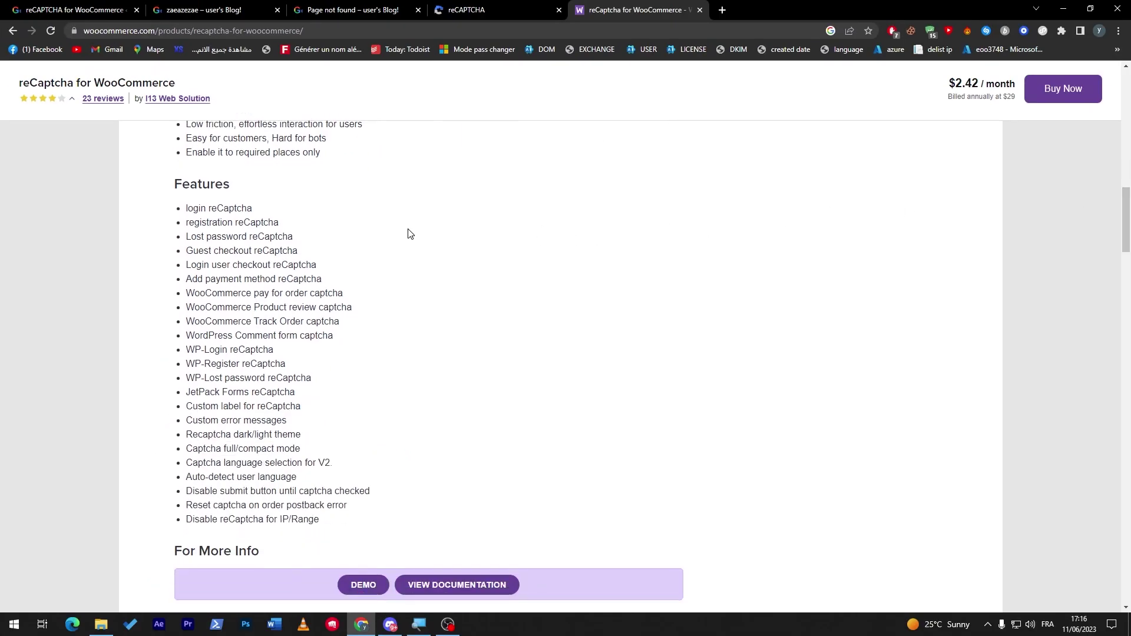
click(77, 9)
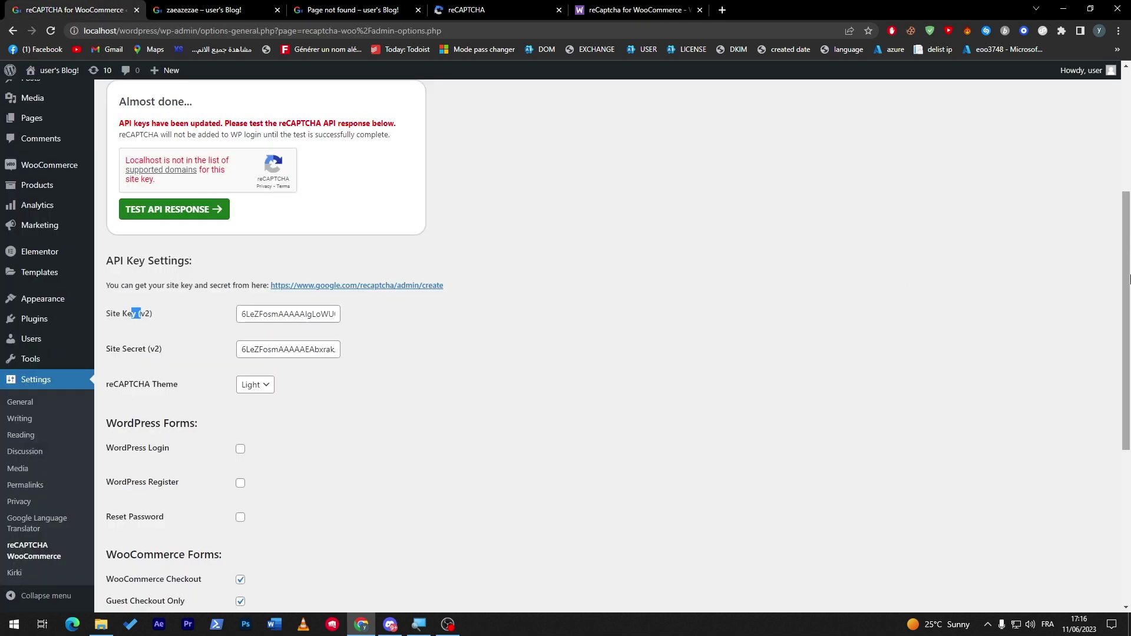
drag(1126, 276, 1116, 403)
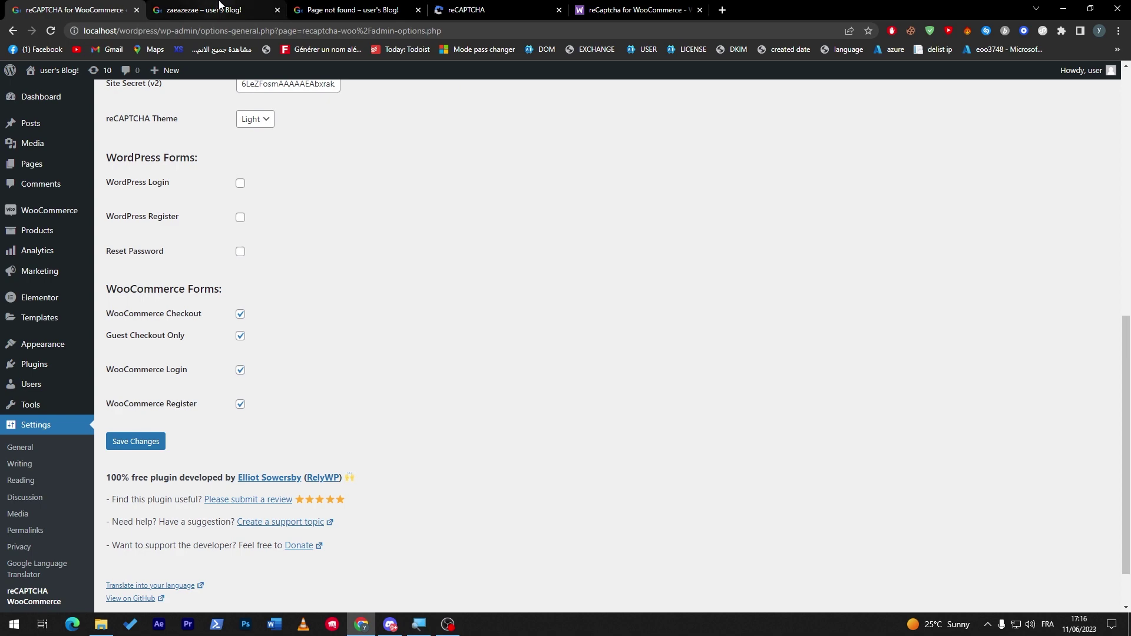
click(636, 9)
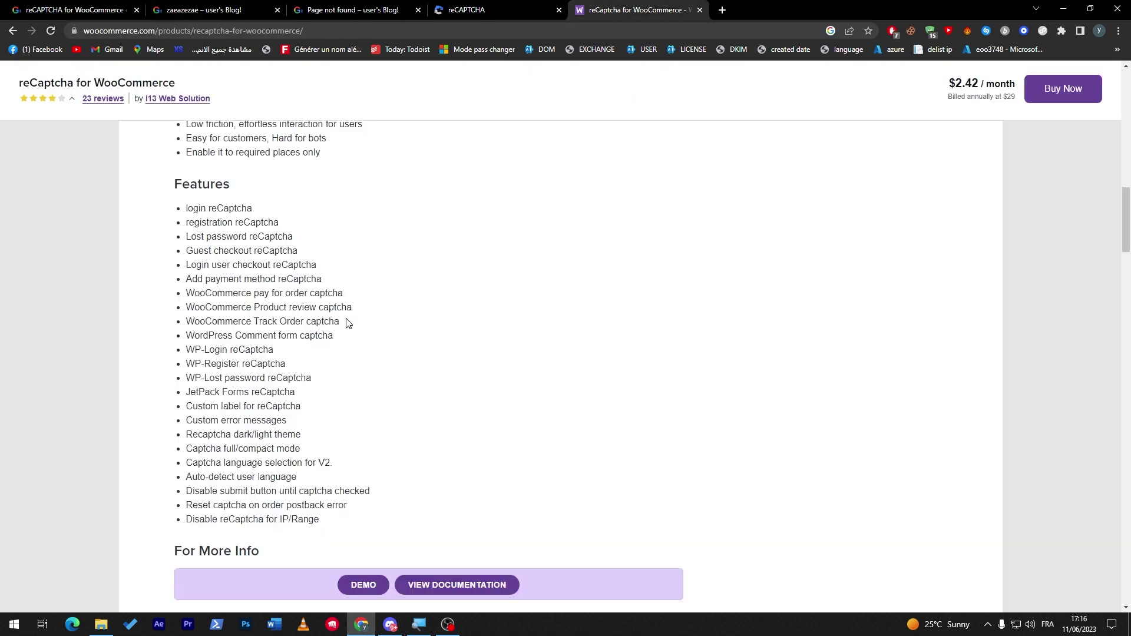
Step: Read the first Features entries, from the login captcha through Track Order
shift+click(186, 208)
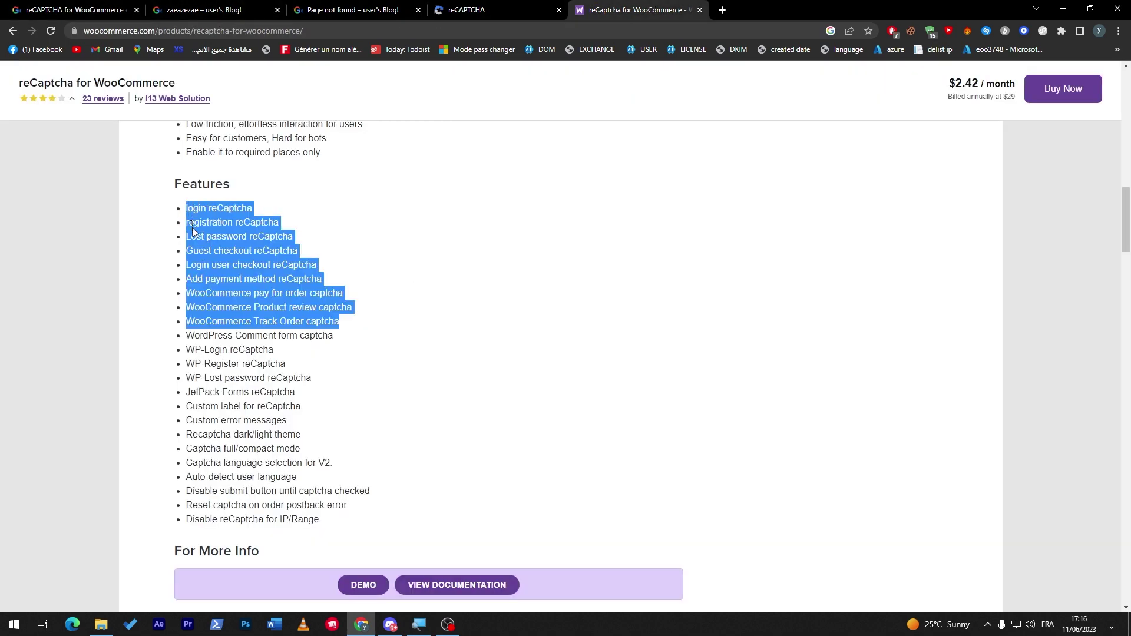
click(192, 227)
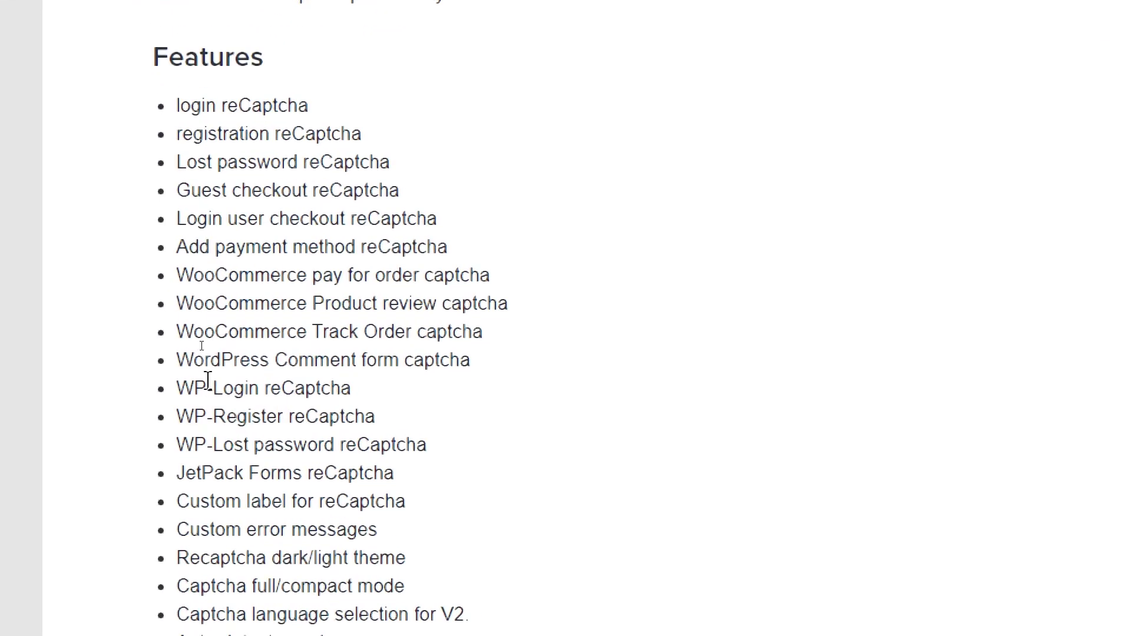
scroll(211, 421, down, 3)
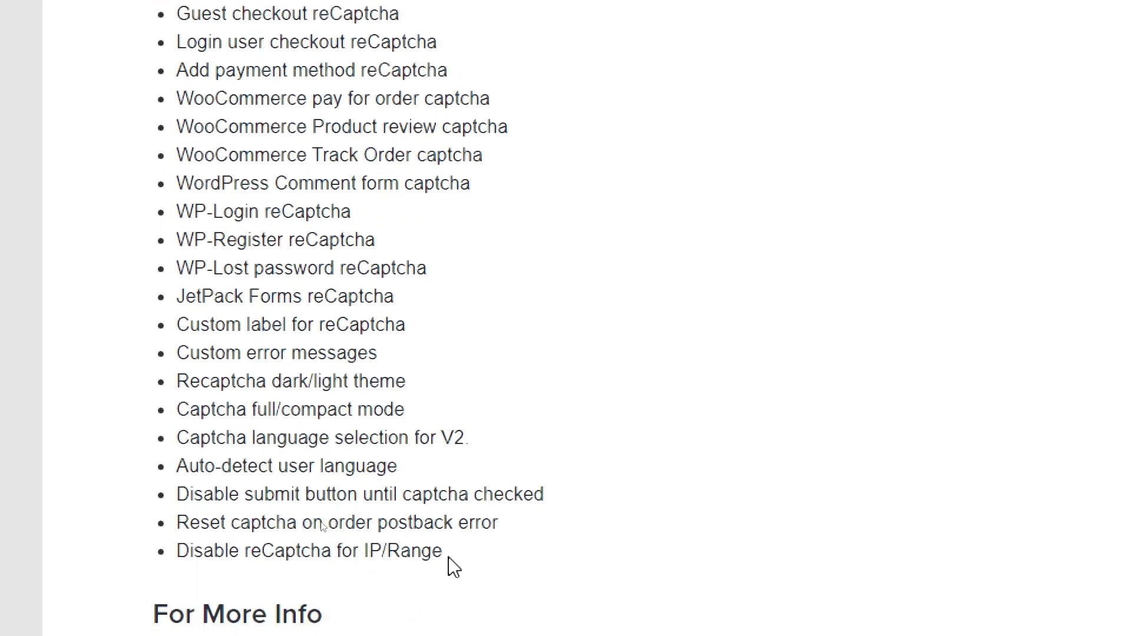
drag(449, 559, 177, 61)
click(177, 59)
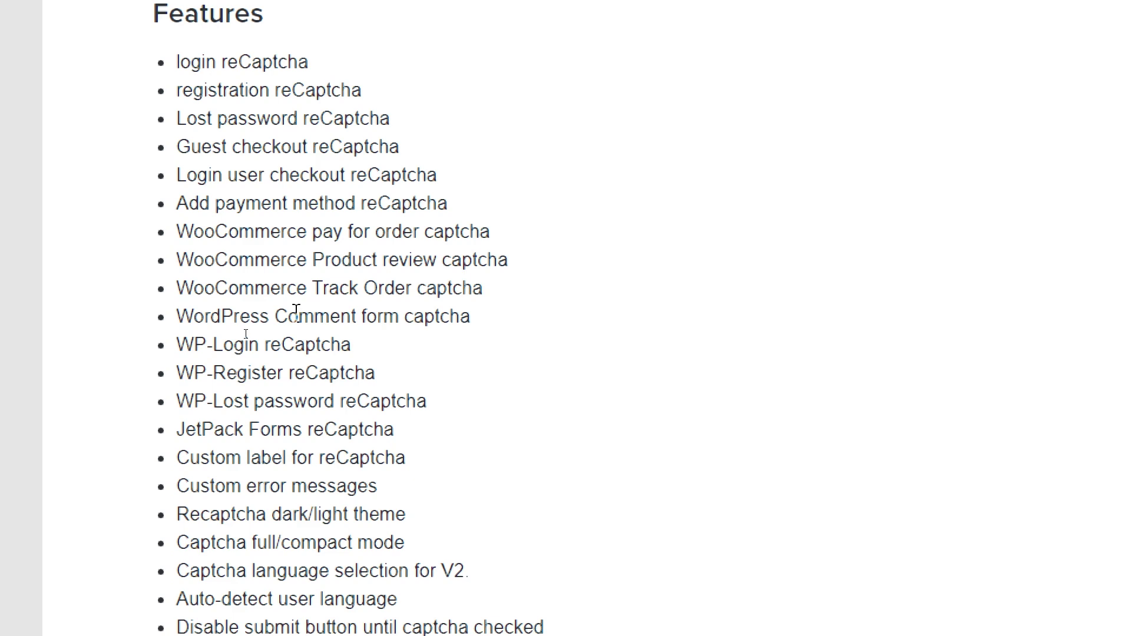
Step: Continue through the remaining features, including JetPack Forms reCaptcha, down toward related products
scroll(460, 359, down, 3)
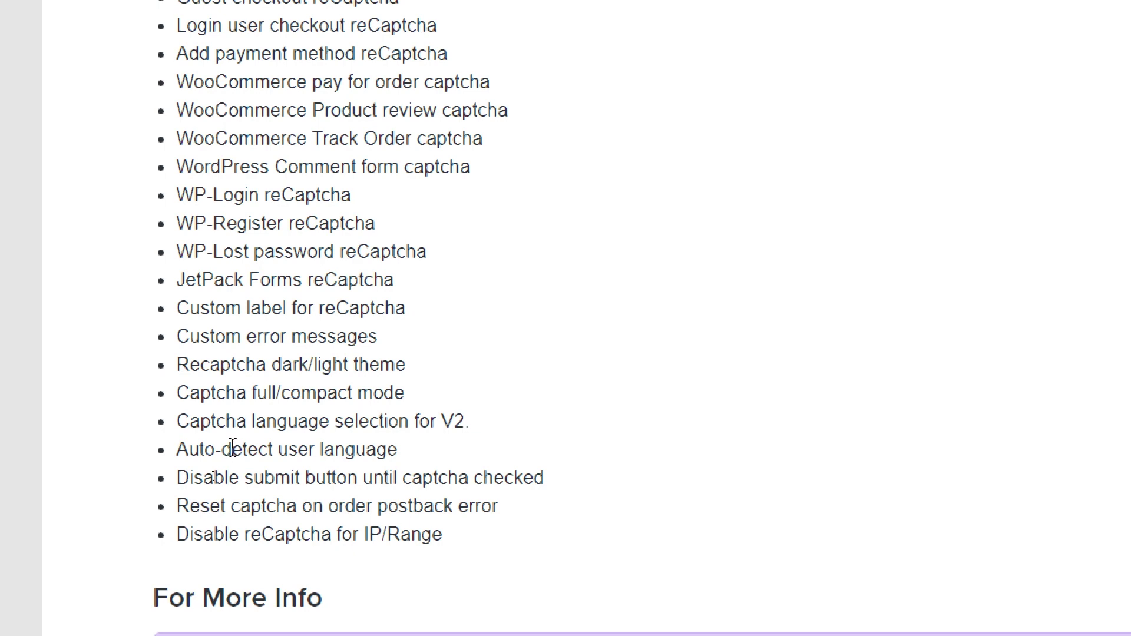
drag(233, 450, 387, 451)
click(413, 462)
drag(179, 281, 385, 279)
click(384, 279)
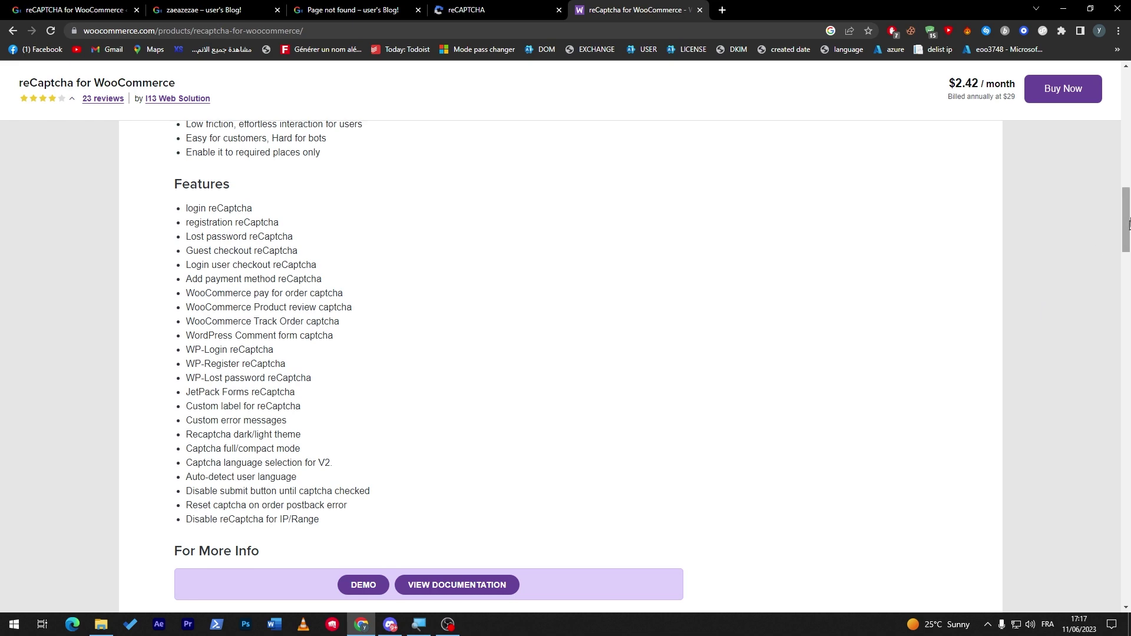
mouse_move(1127, 213)
mouse_down()
mouse_move(1126, 245)
mouse_move(1127, 196)
mouse_up()
scroll(680, 376, down, 2)
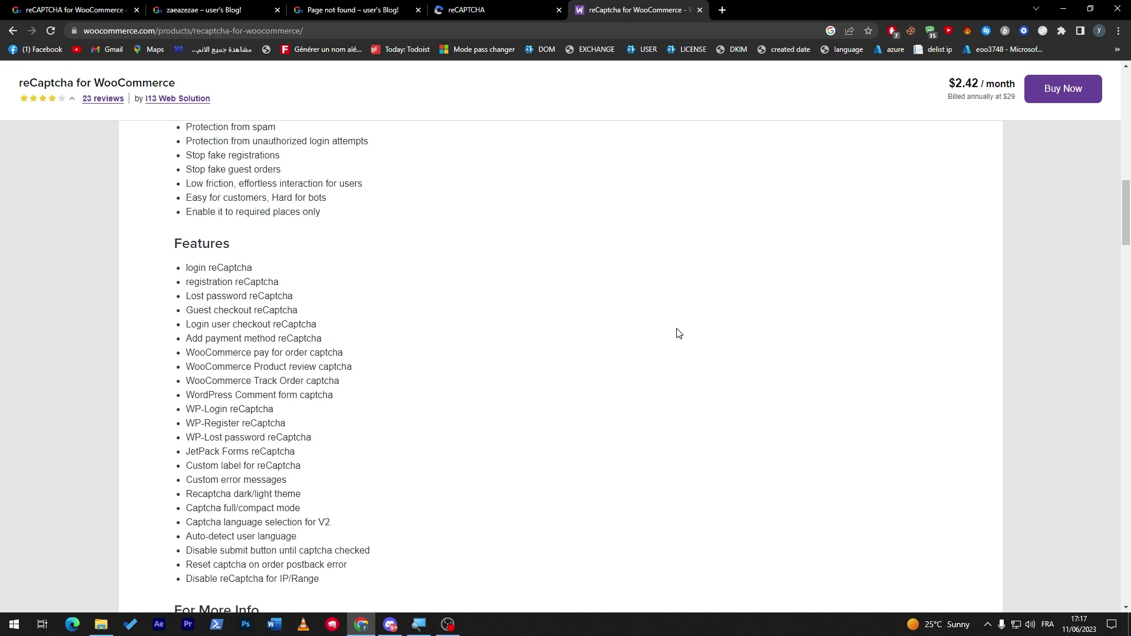
Step: Scroll back up to the plugin Description, compare against the WordPress reCAPTCHA settings, then return
click(1126, 271)
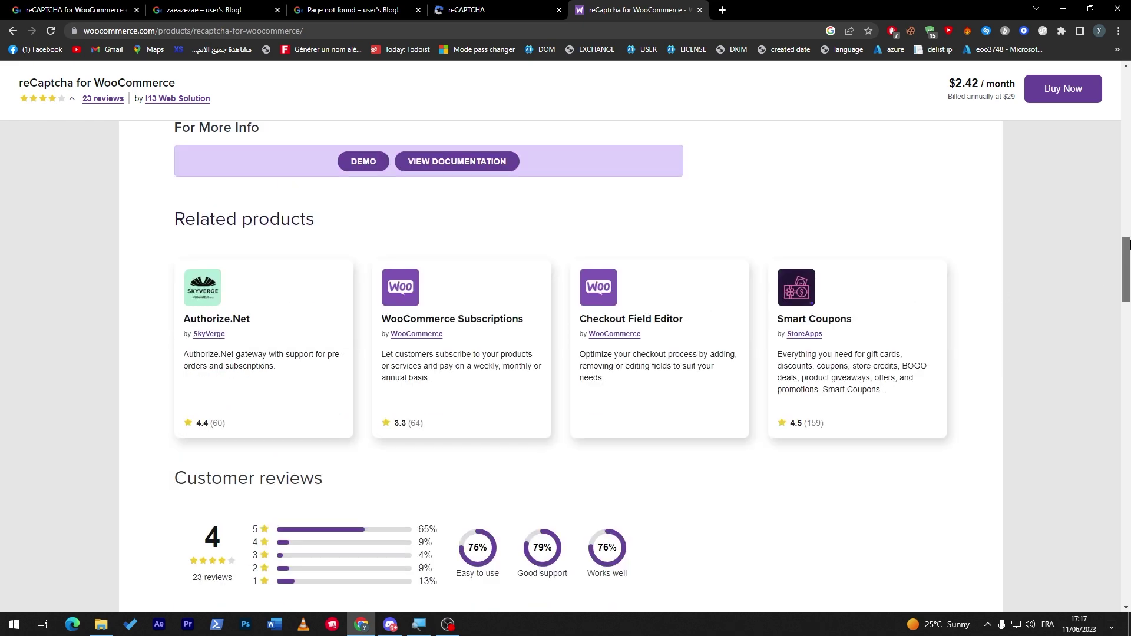
drag(1127, 271, 1097, 126)
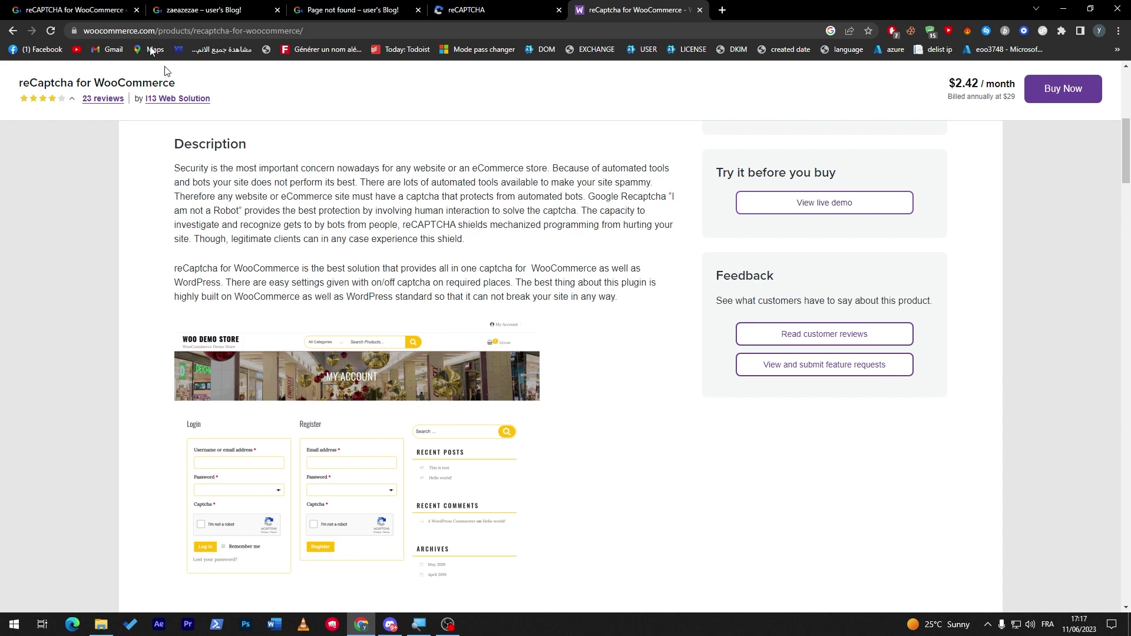
click(75, 9)
mouse_move(44, 125)
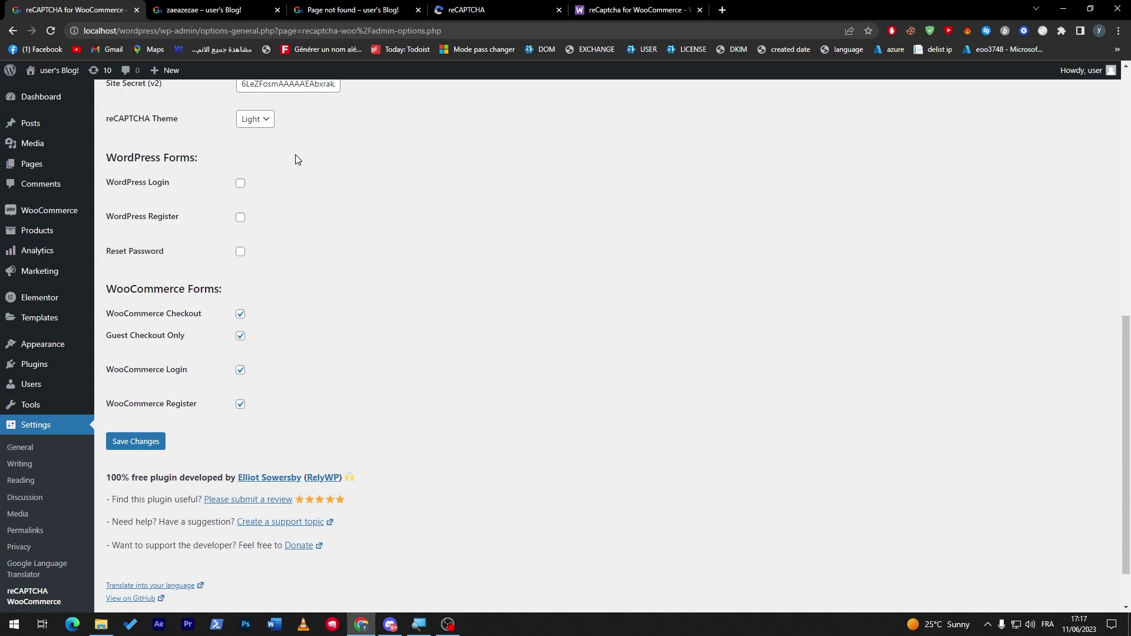
click(636, 9)
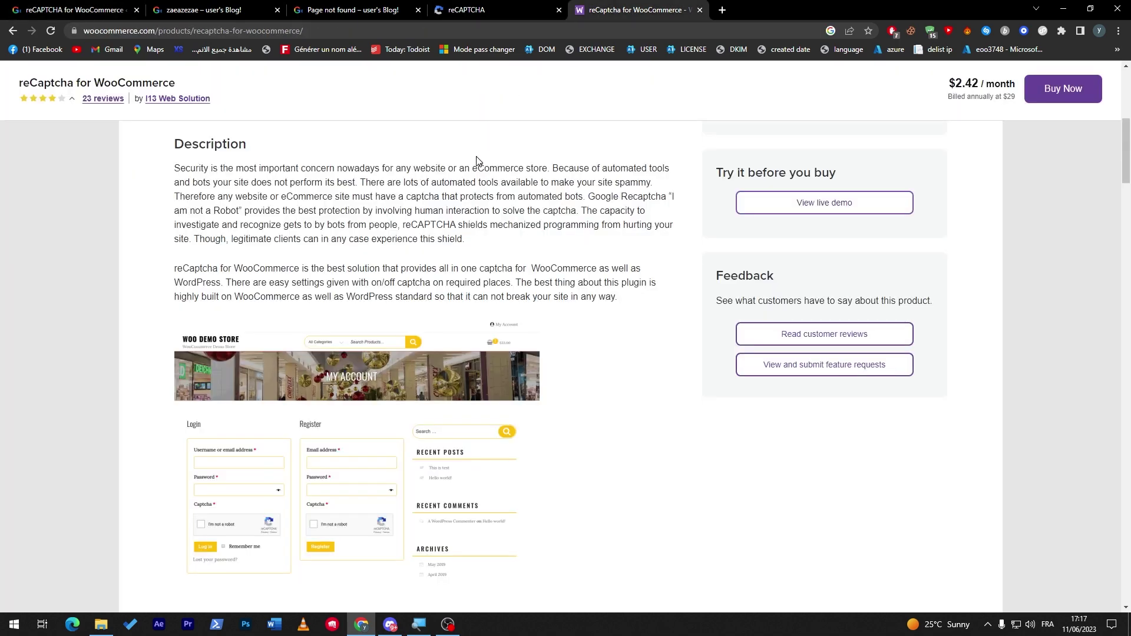